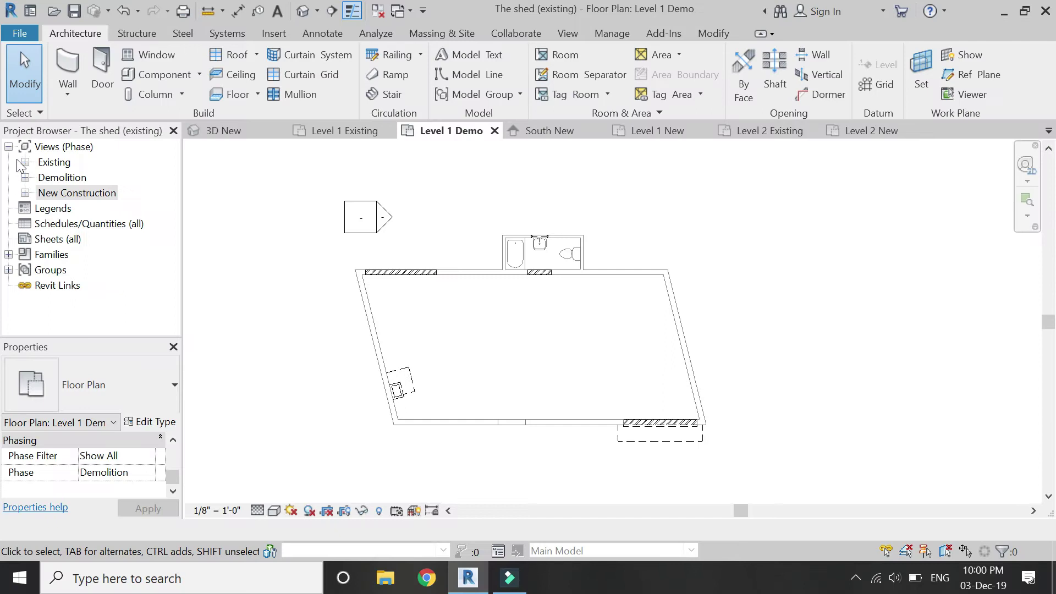
Enlarge the Project Browser and browse the Existing, Demolition and New Construction folders' views.
click(22, 162)
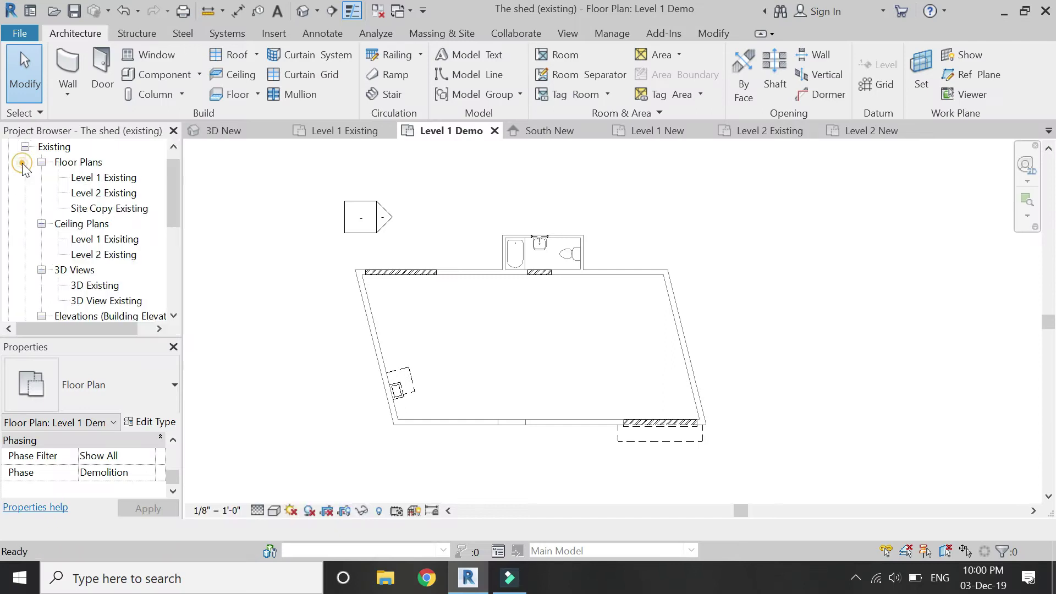
scroll(83, 212, up, 1)
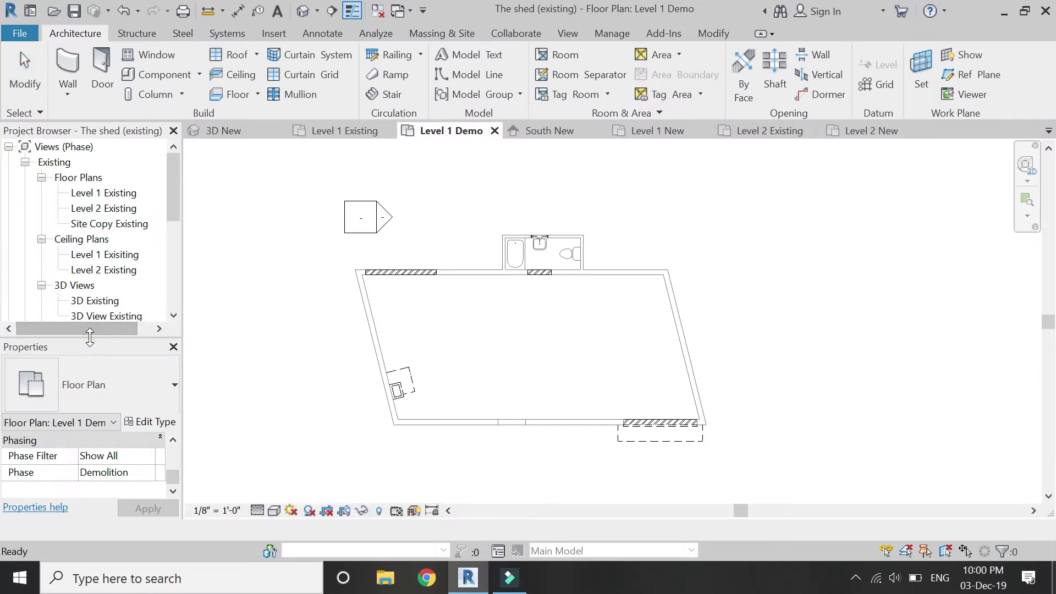
drag(89, 338, 102, 491)
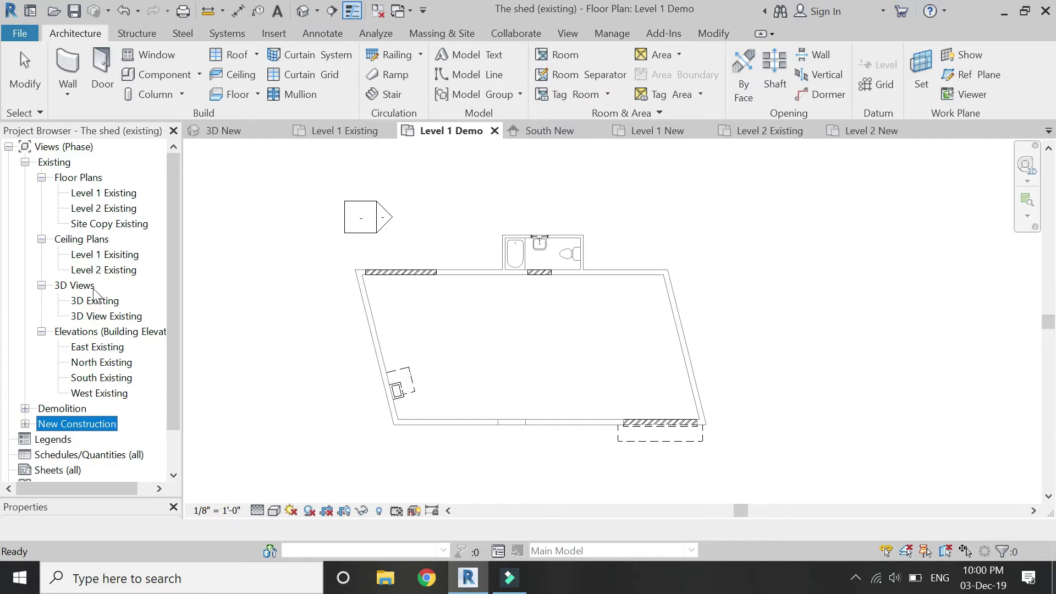
click(25, 162)
click(25, 177)
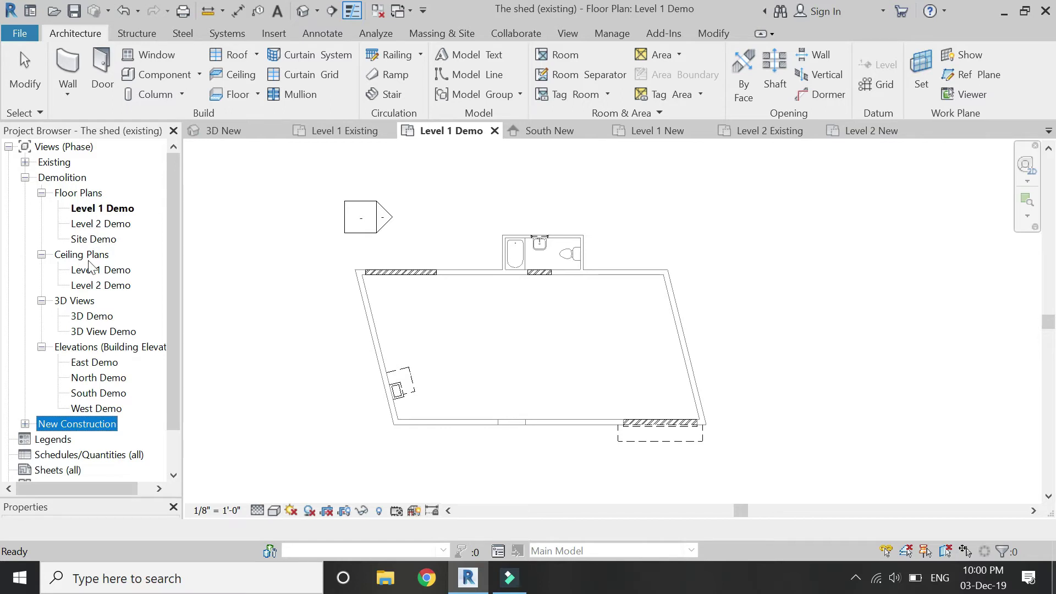
click(25, 178)
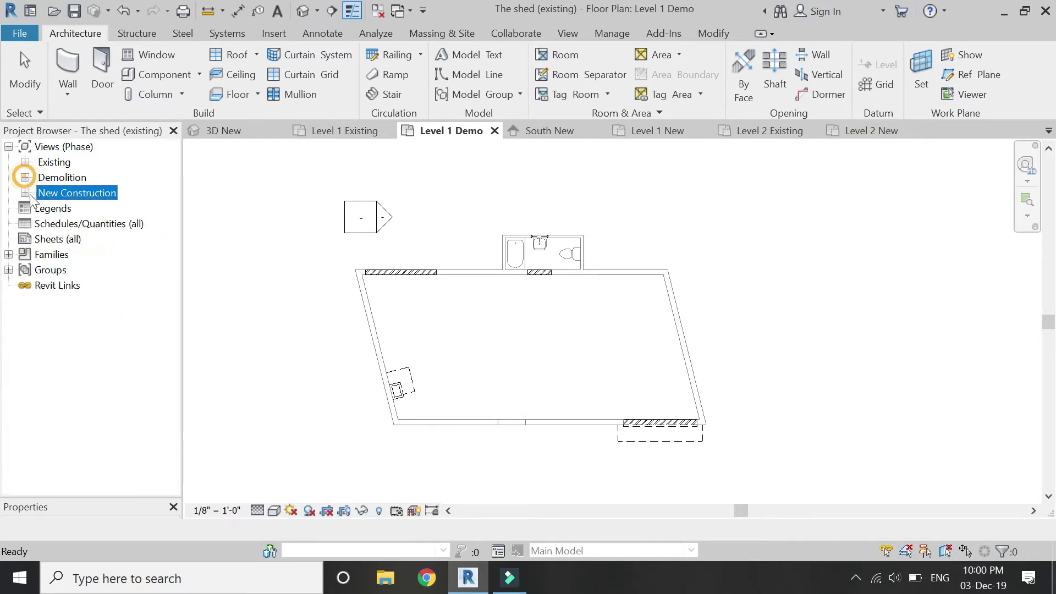
click(24, 192)
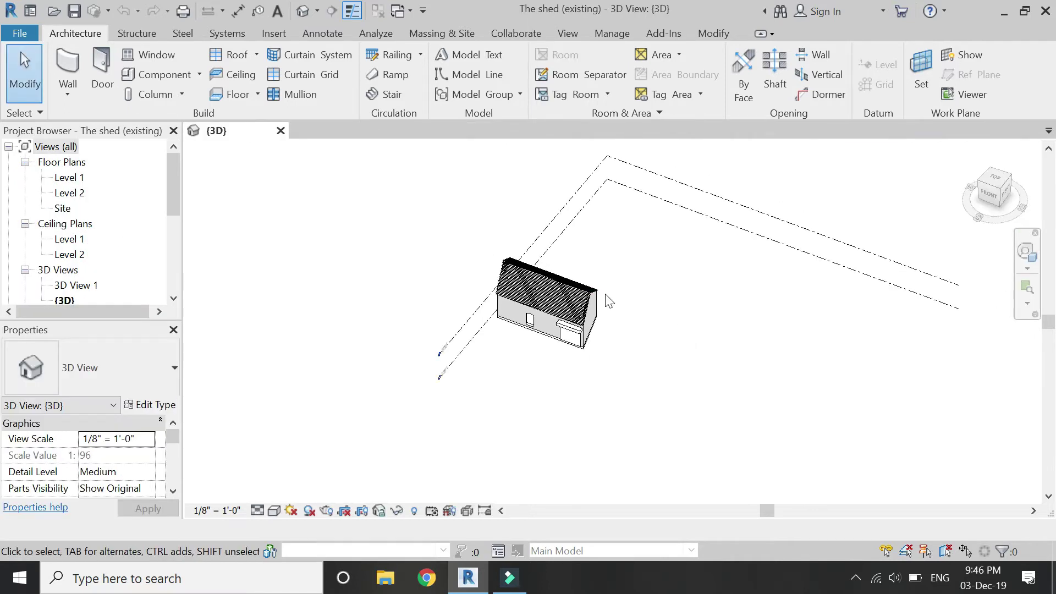
Set the 3D view's phase to Demolition, then to New Construction, applying each.
scroll(608, 301, up, 1)
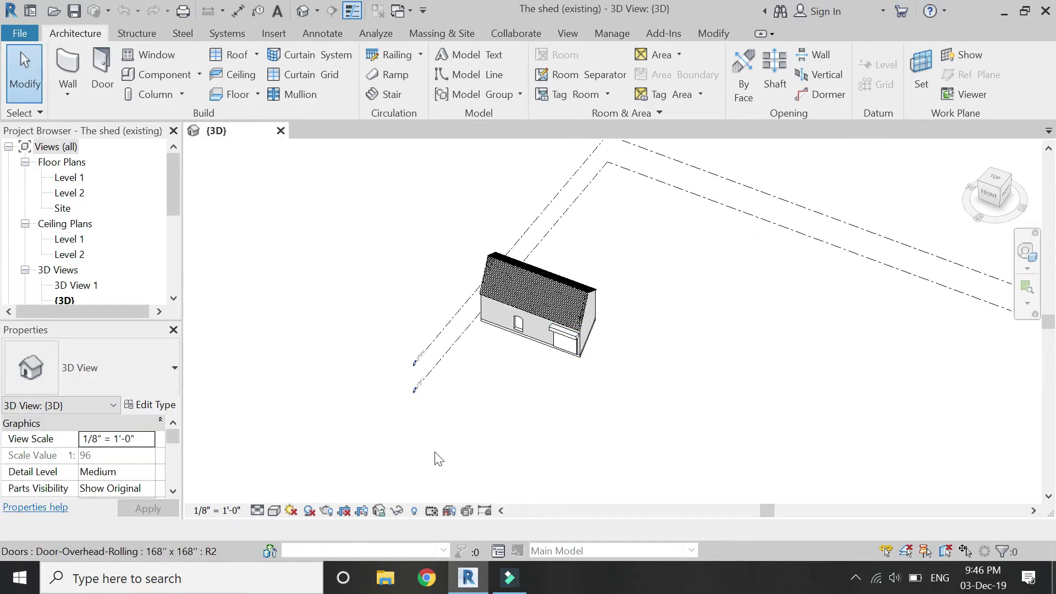
scroll(132, 477, down, 10)
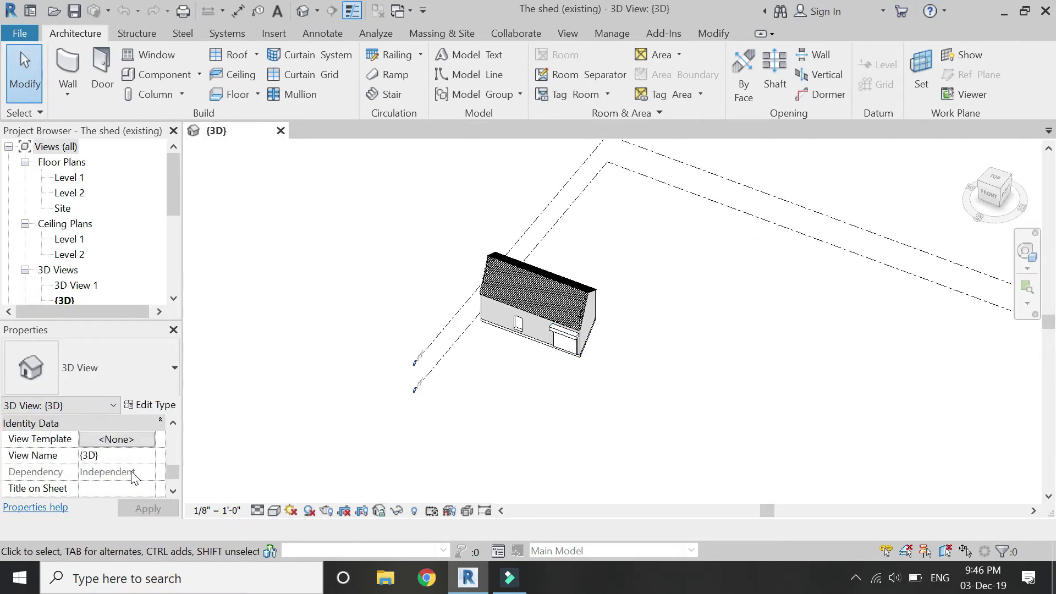
click(150, 472)
click(150, 472)
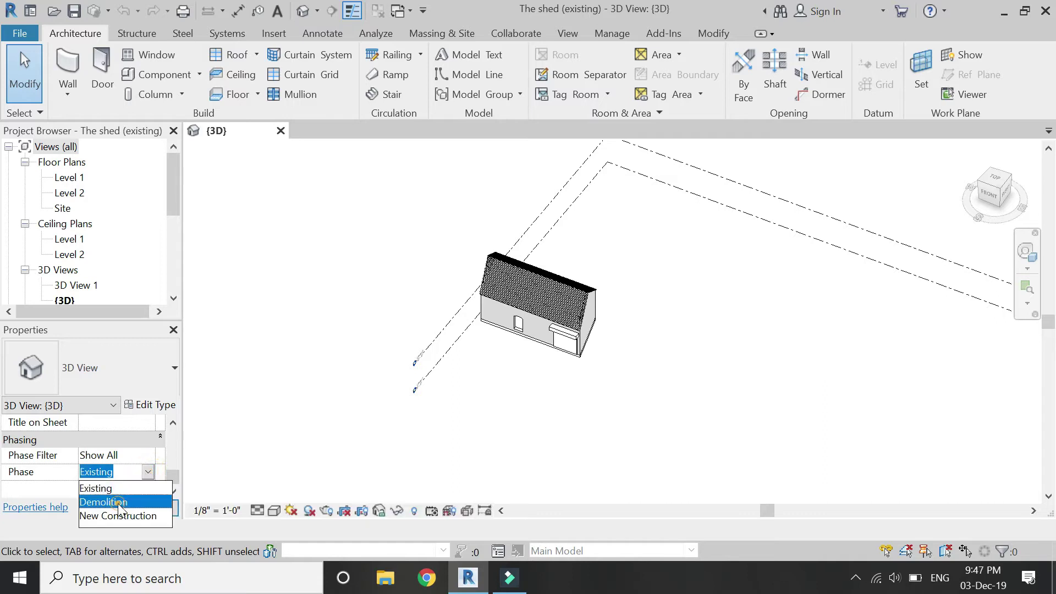
click(104, 497)
click(140, 508)
click(148, 471)
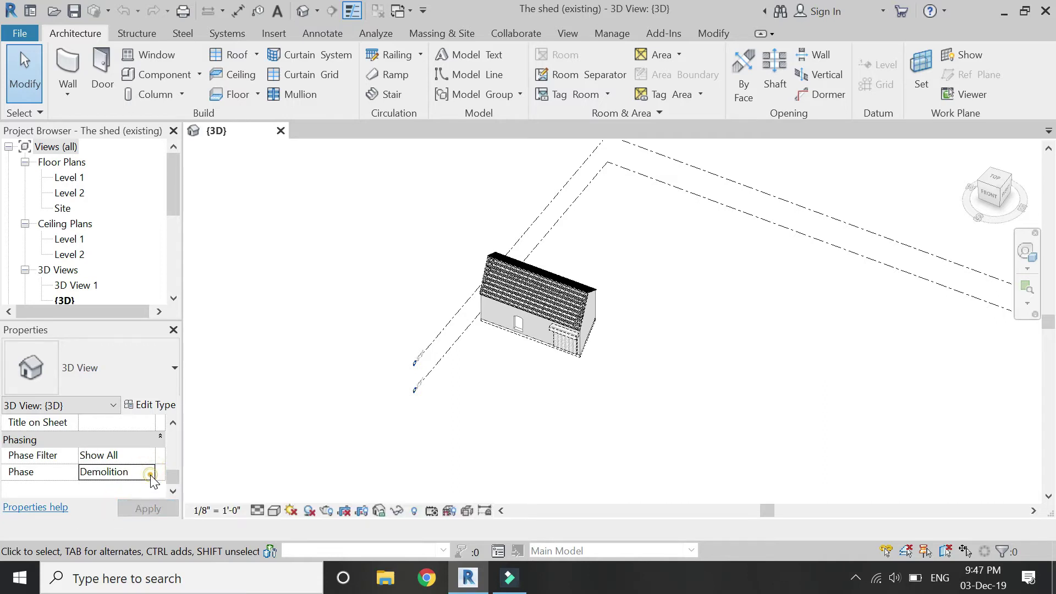
click(147, 472)
click(112, 513)
click(139, 509)
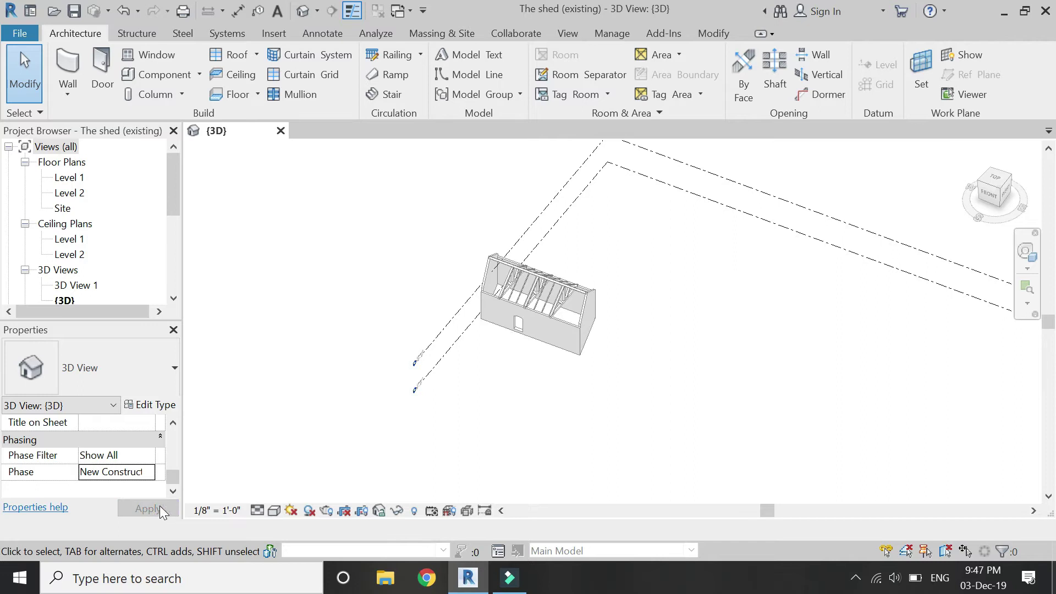
Open the Level 1 floor plan, which is in the Existing phase.
double_click(70, 178)
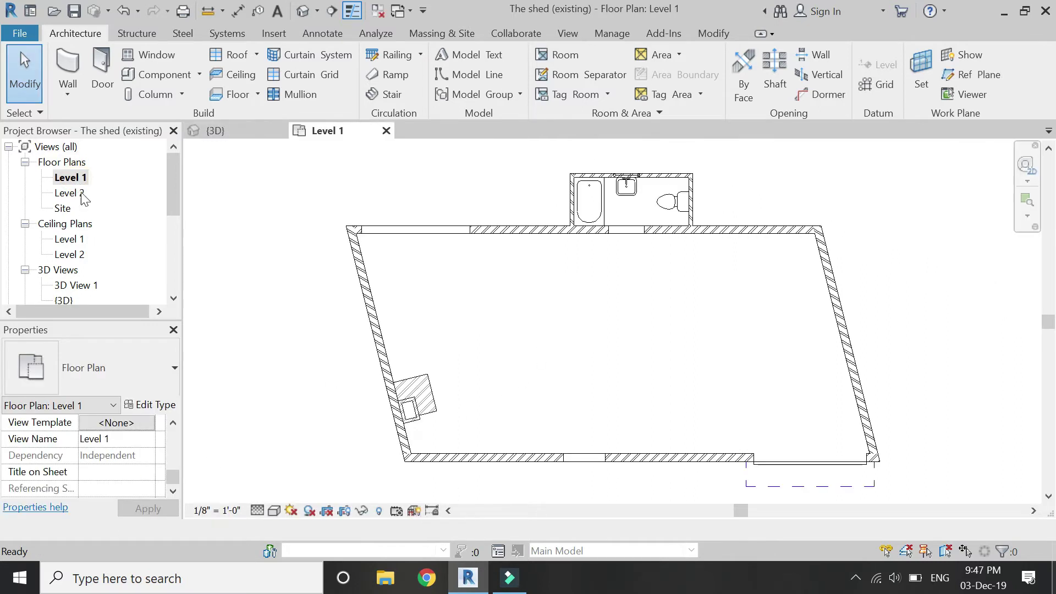
scroll(494, 324, up, 1)
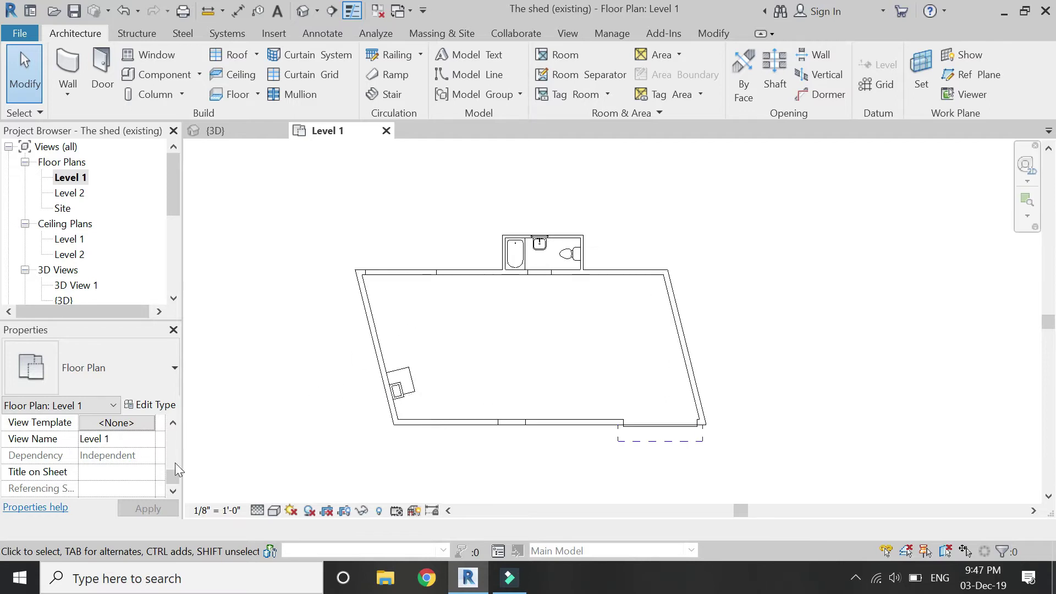
scroll(129, 478, down, 3)
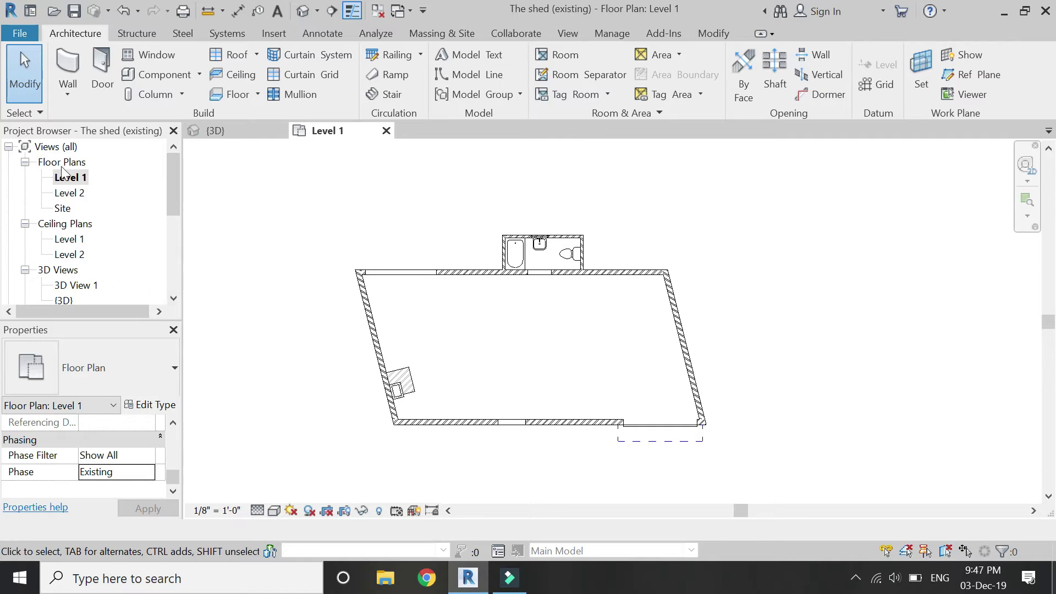
Select Views (all) and set its browser organization to Phase.
click(60, 147)
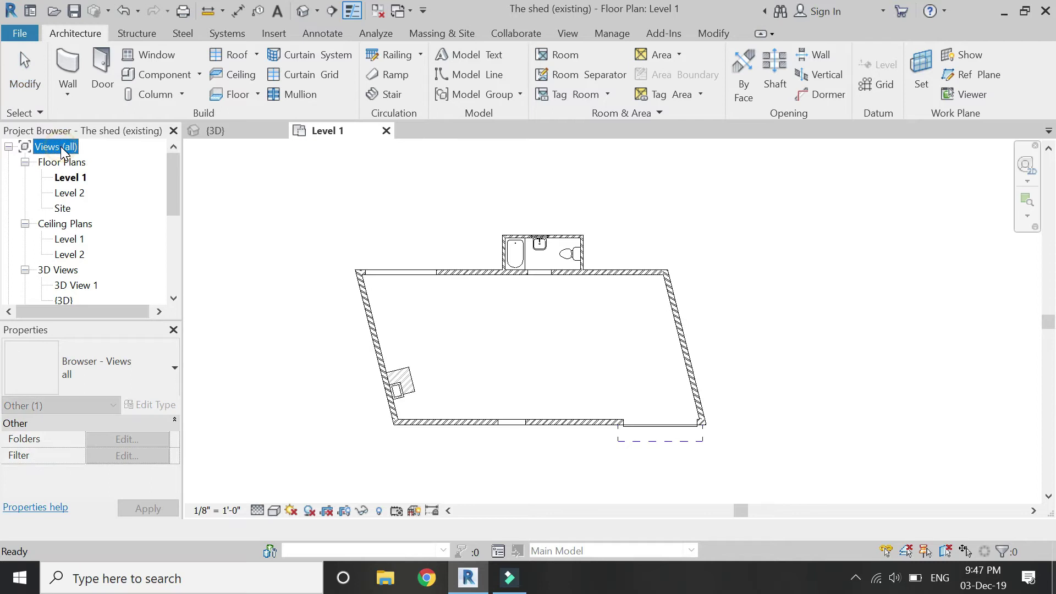
click(87, 368)
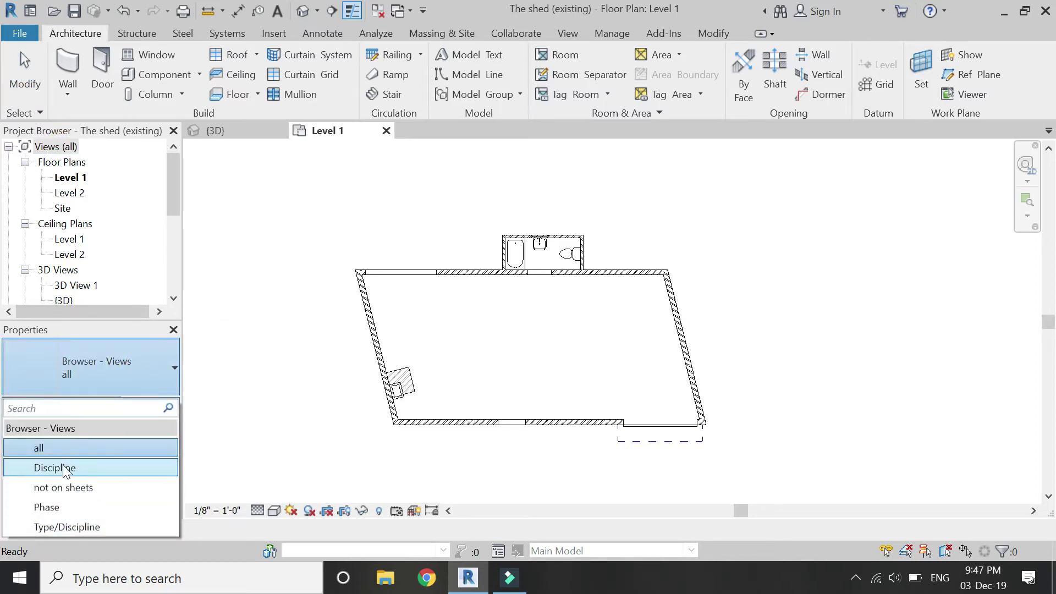
click(101, 508)
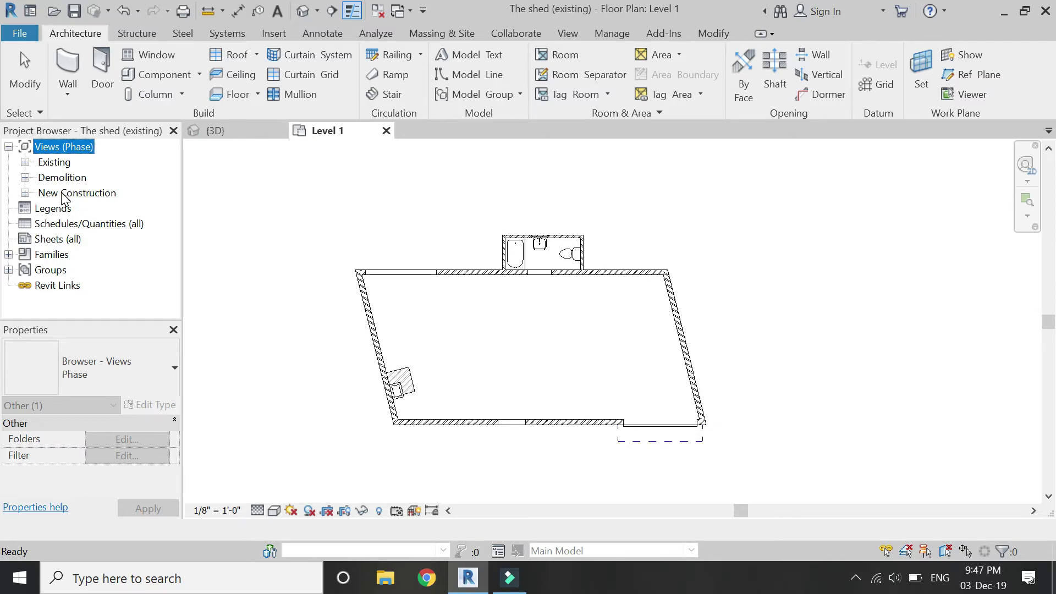
Select the Existing, Demolition and New Construction phase folders in turn.
click(53, 165)
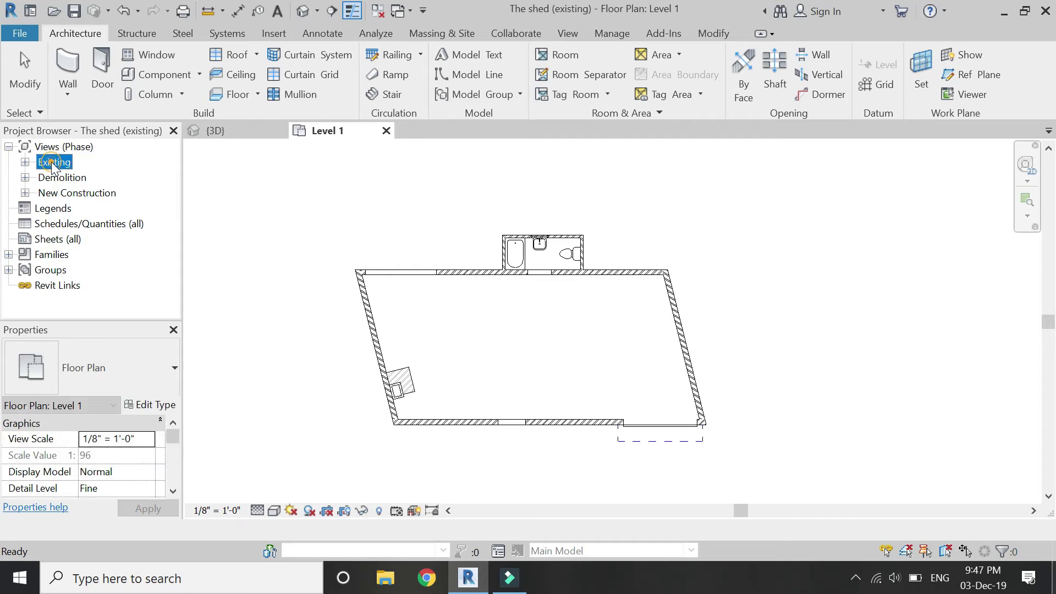
click(58, 176)
click(69, 193)
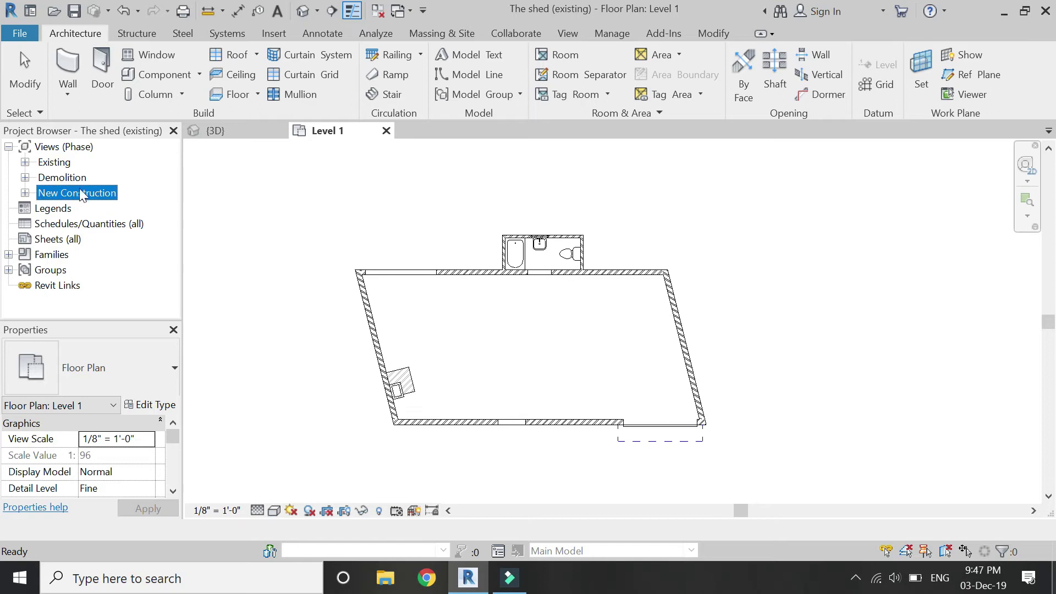
click(55, 164)
Expand the Existing and Demolition floor plans and select Demolition's Level 2 plan.
click(25, 161)
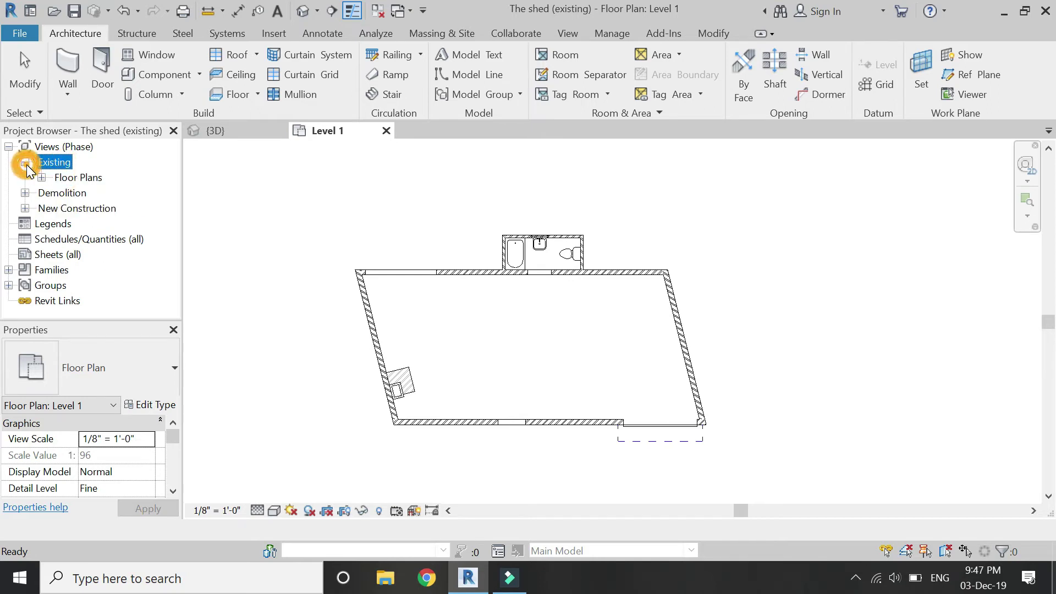
click(42, 177)
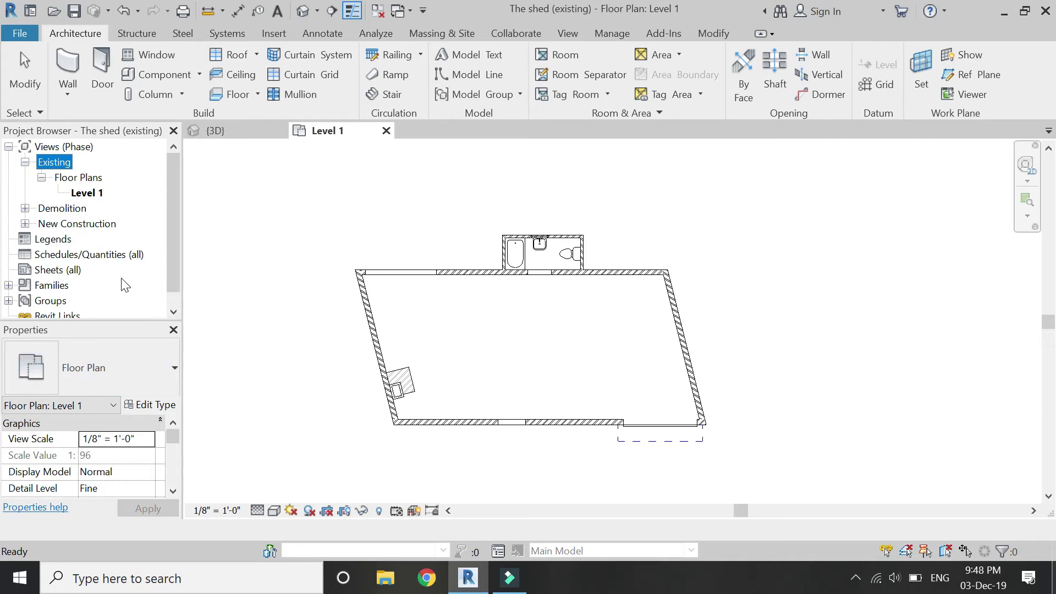
click(25, 209)
click(42, 224)
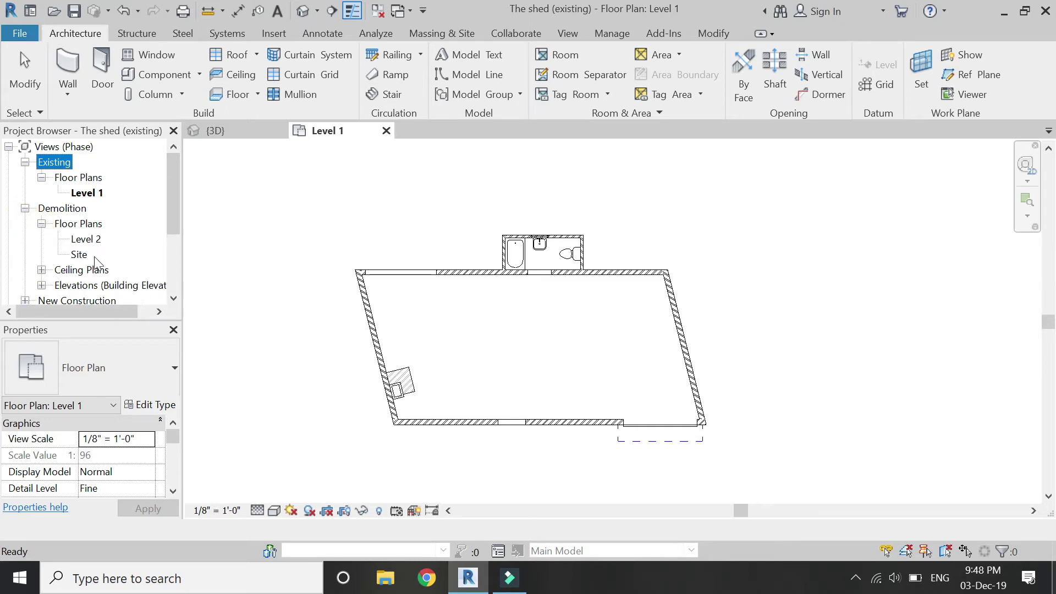
click(90, 242)
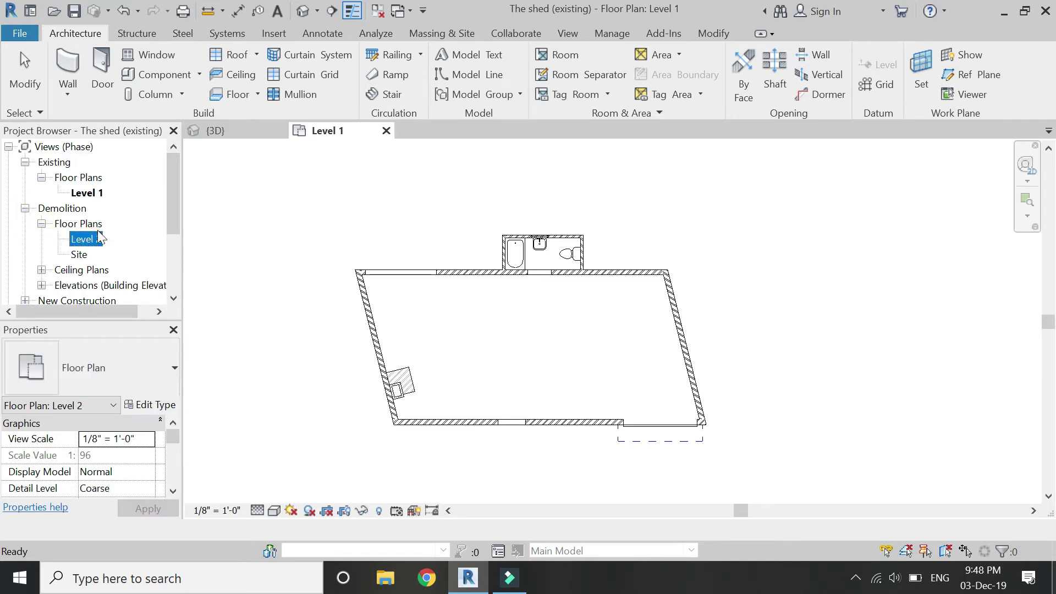
click(90, 195)
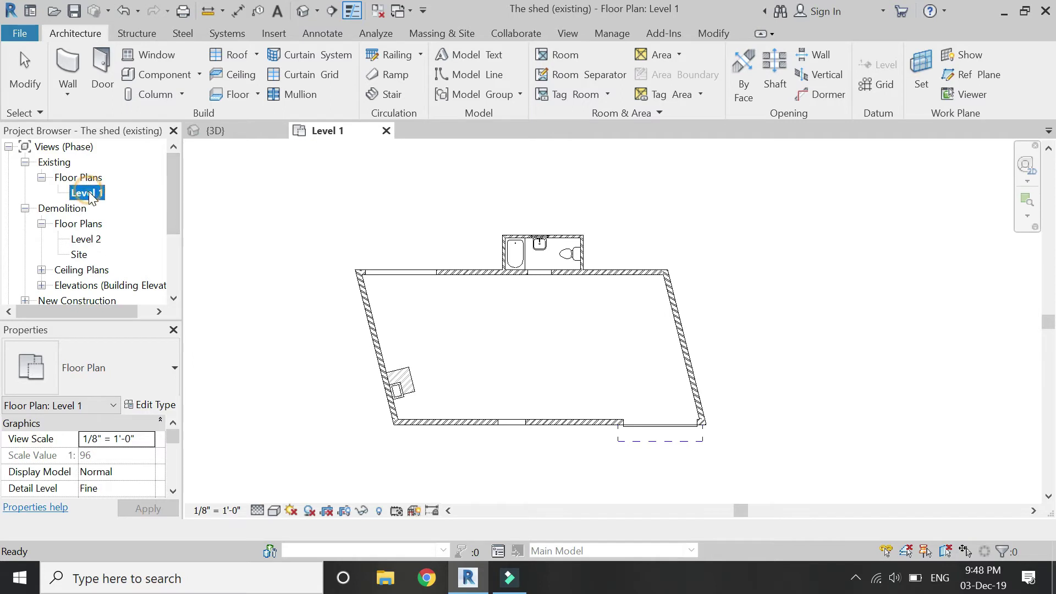
Duplicate the Existing Level 1 floor plan view.
right_click(90, 194)
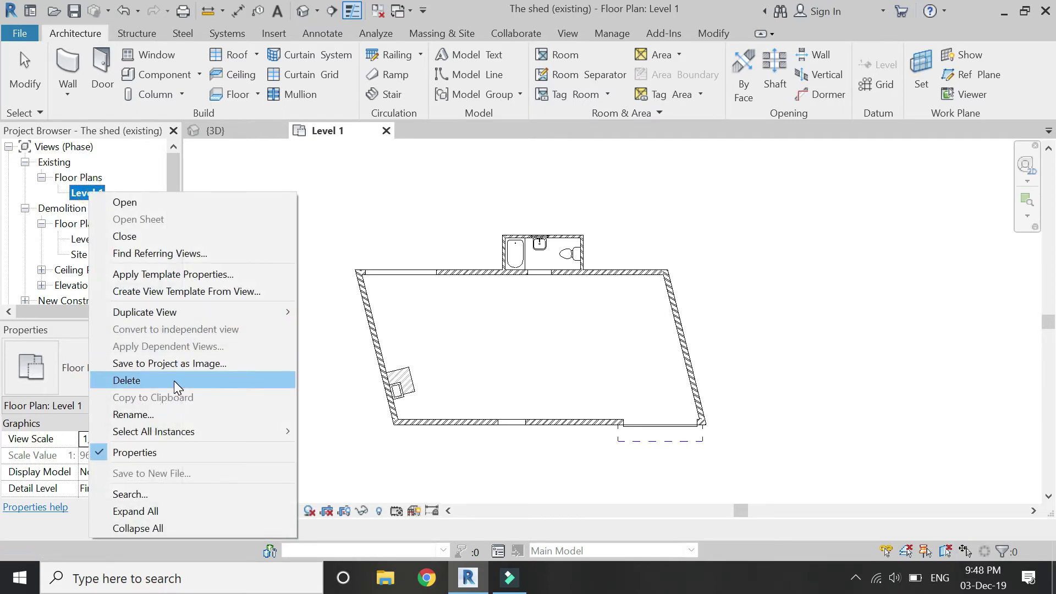
mouse_move(239, 309)
click(320, 312)
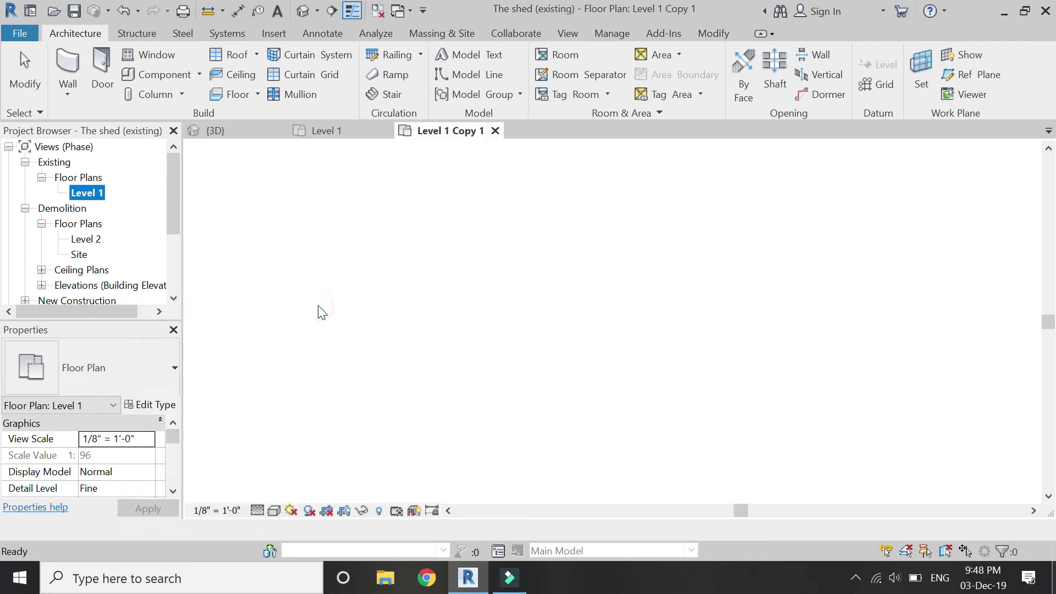
Rename the Level 1 Copy 1 view to 'Level 1 Demolition'.
click(103, 208)
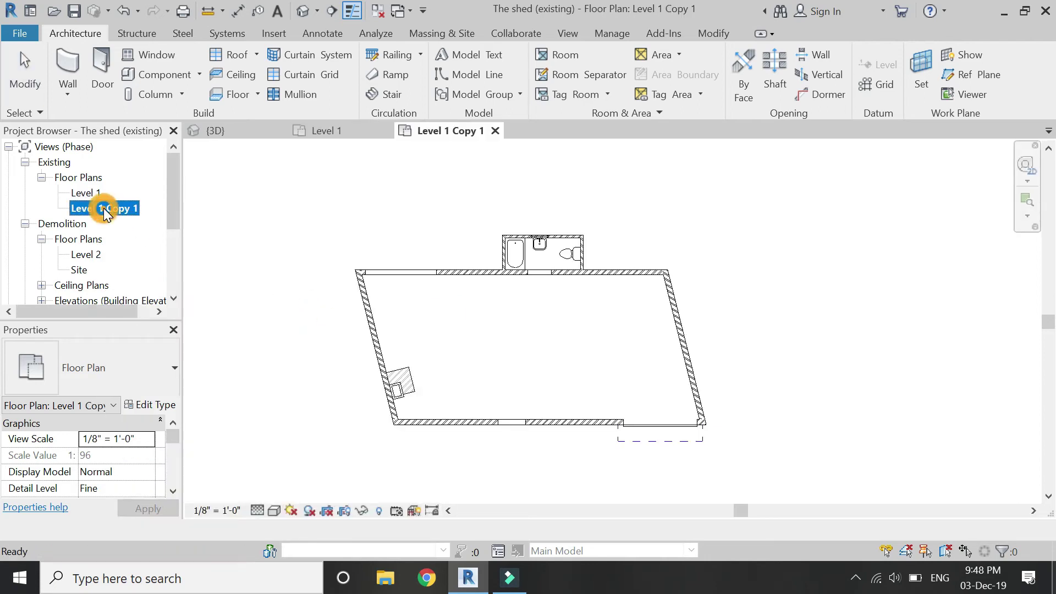
right_click(104, 209)
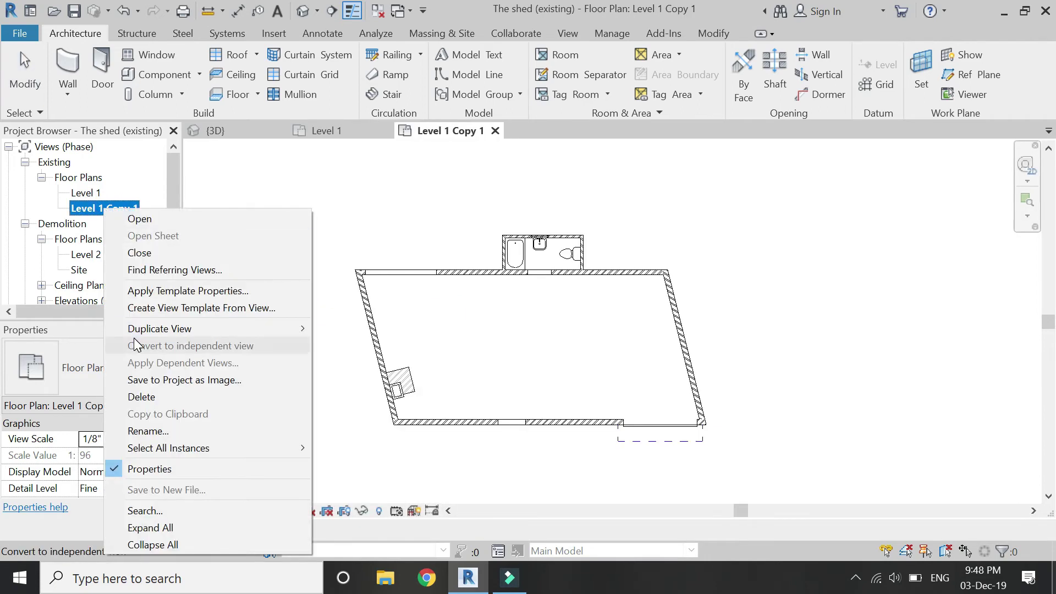
click(165, 429)
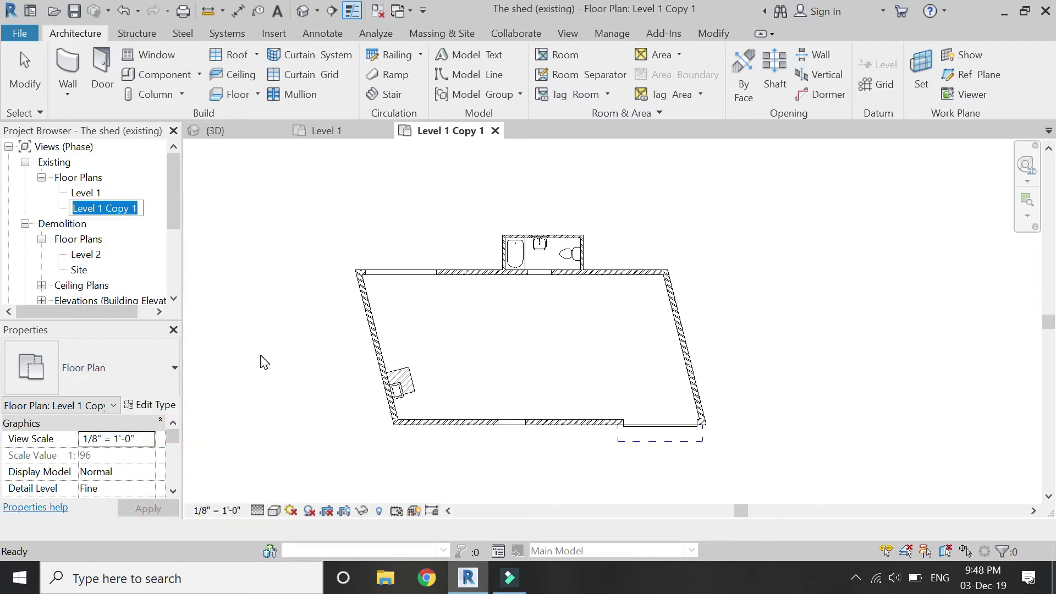
text(Level)
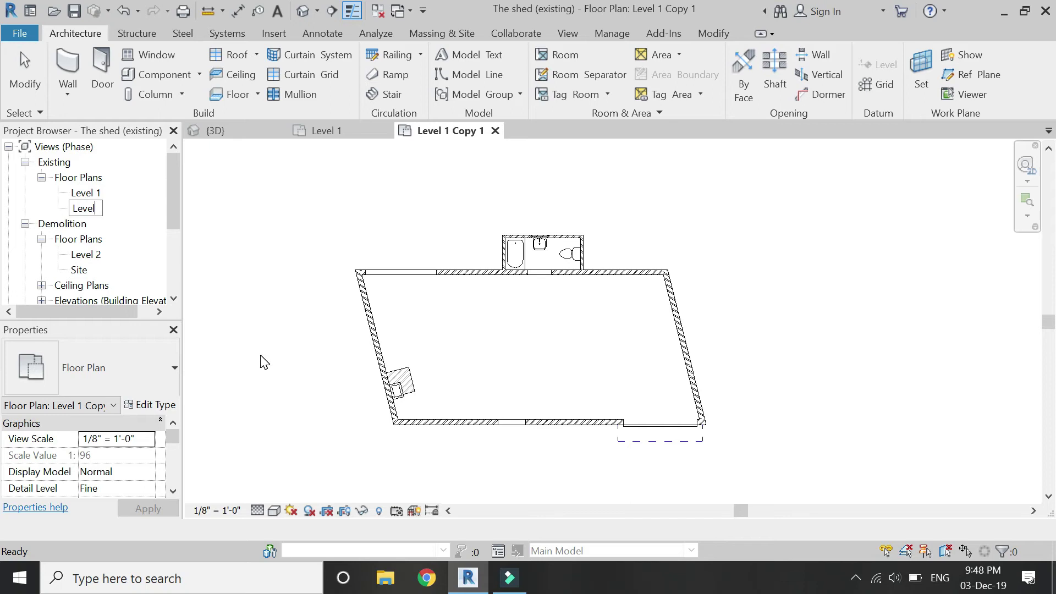
text( 1 Demol)
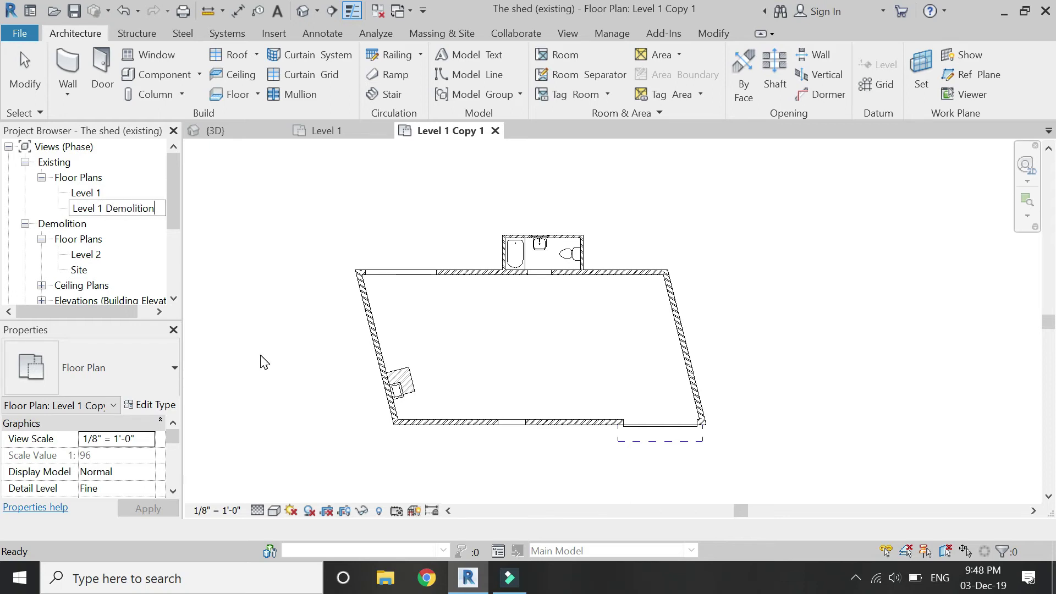
text(ition)
click(135, 250)
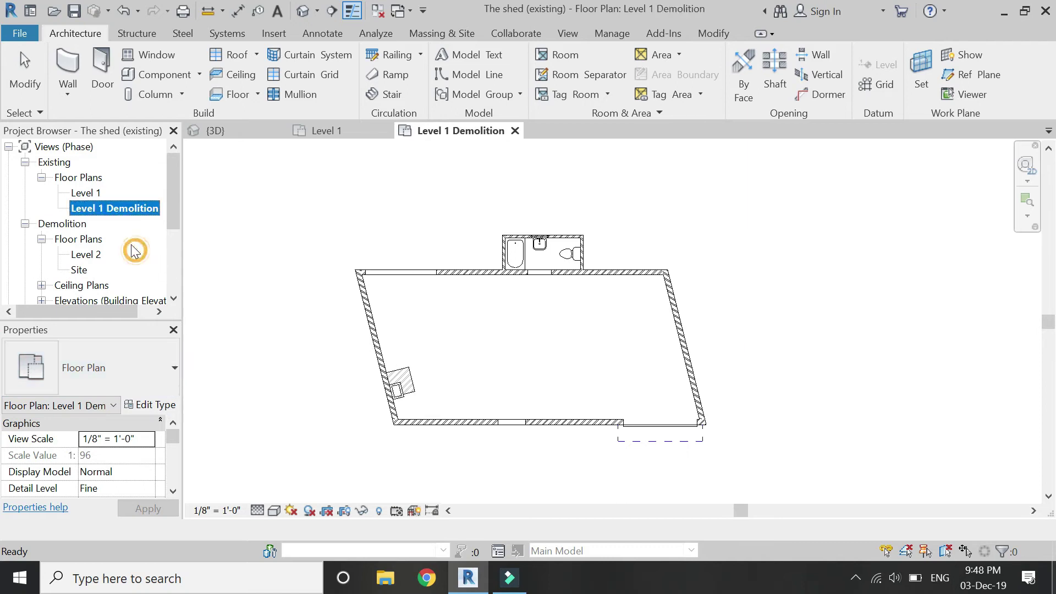
Set the Level 1 Demolition view's phase to Demolition.
scroll(153, 472, down, 10)
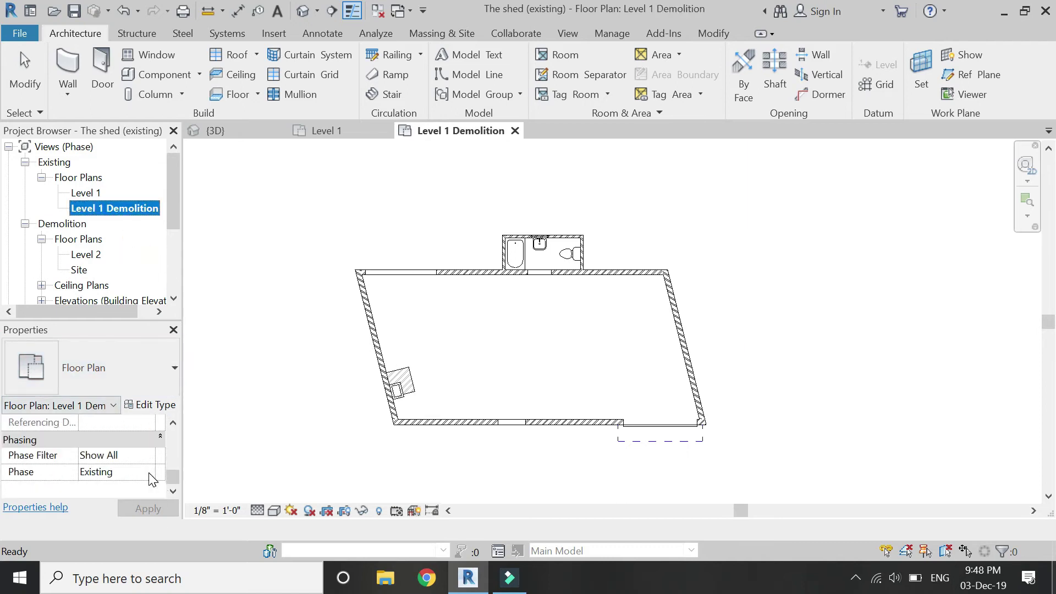
click(147, 473)
click(105, 485)
click(136, 510)
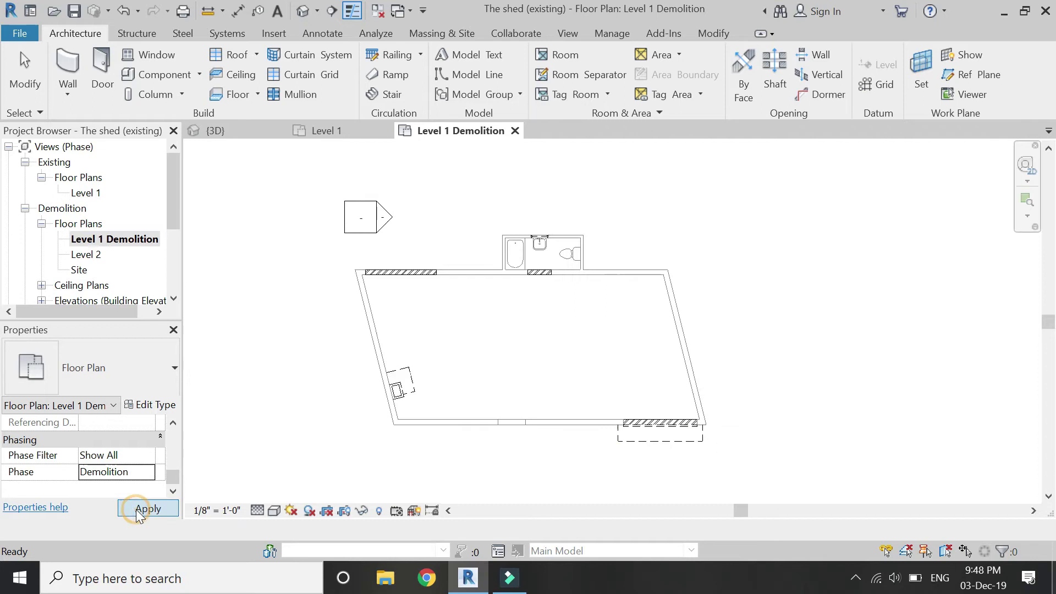
Rename the original Level 1 plan by appending 'Existing' to its name.
right_click(87, 194)
click(132, 416)
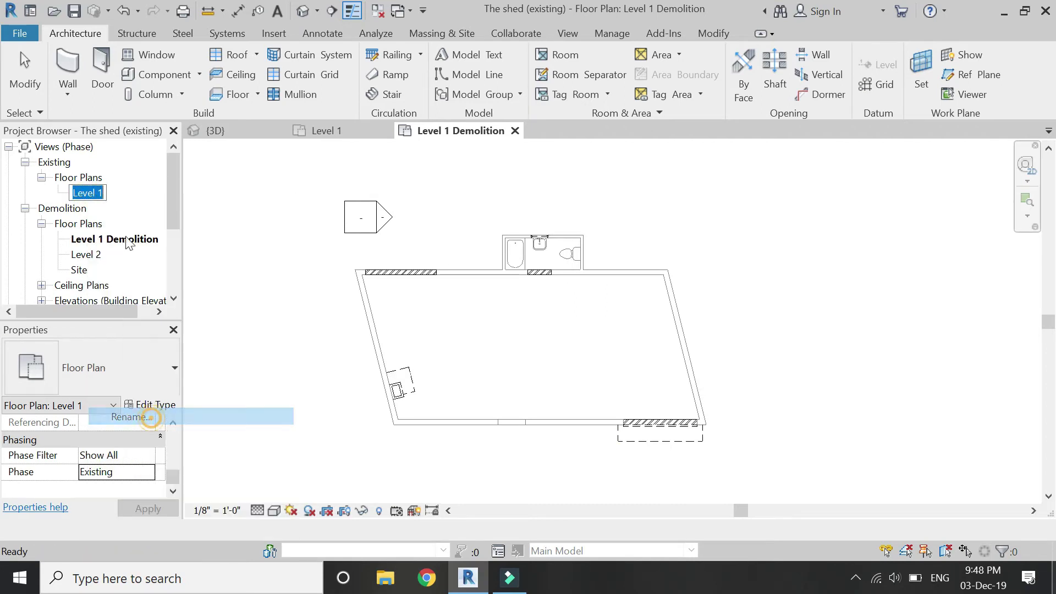
click(102, 194)
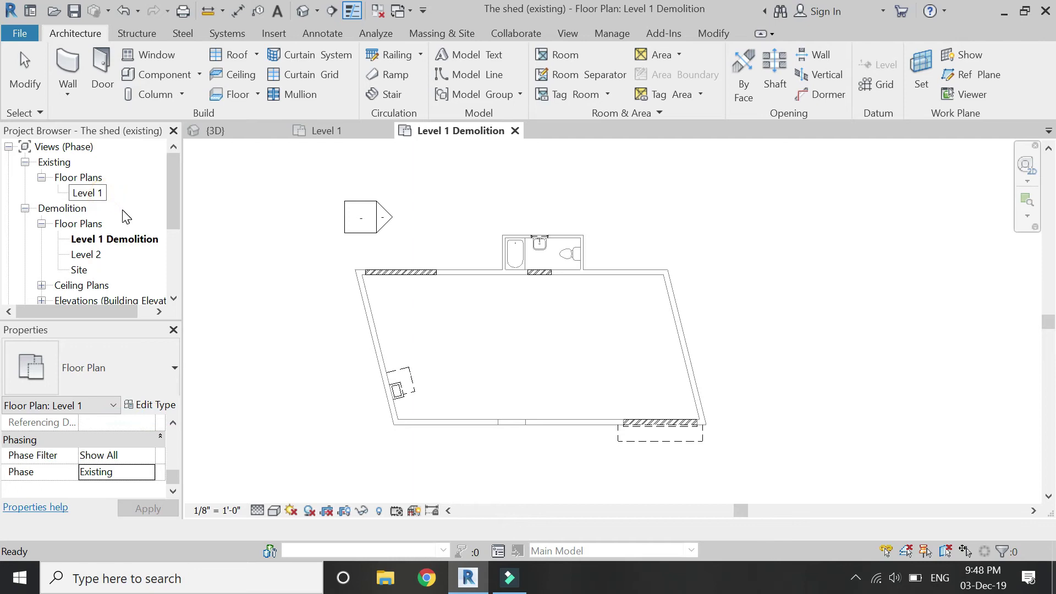
text(Existing)
Confirm the name 'Level 1 Existing' and duplicate that view.
key(Return)
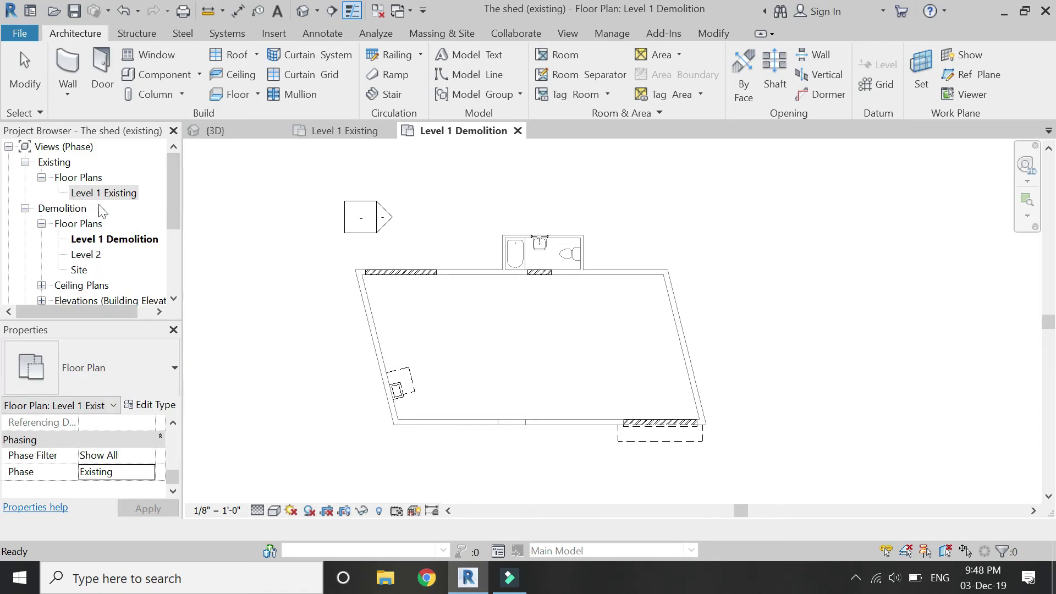
right_click(113, 190)
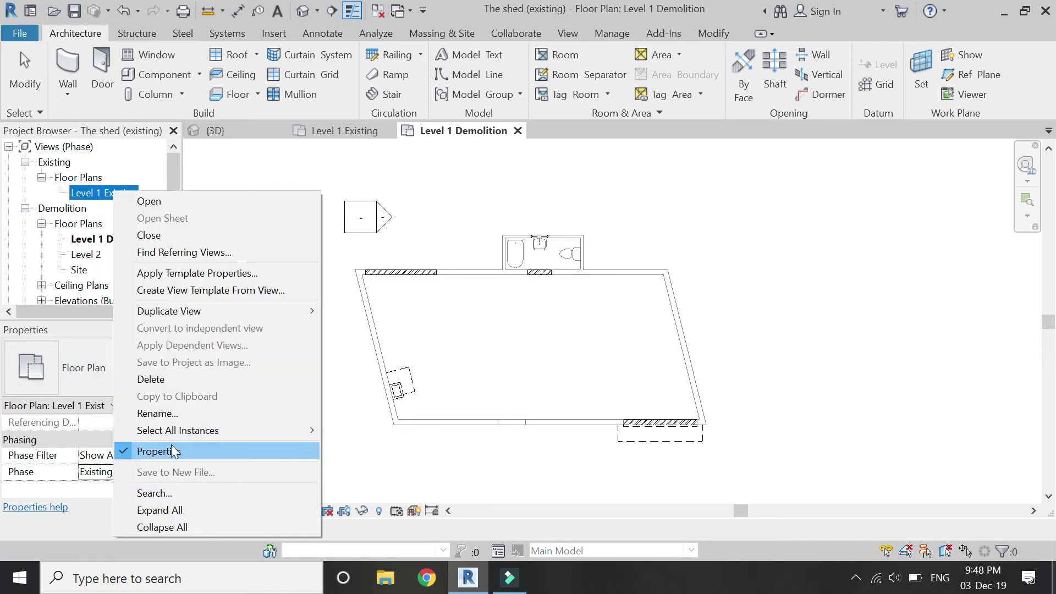
mouse_move(169, 311)
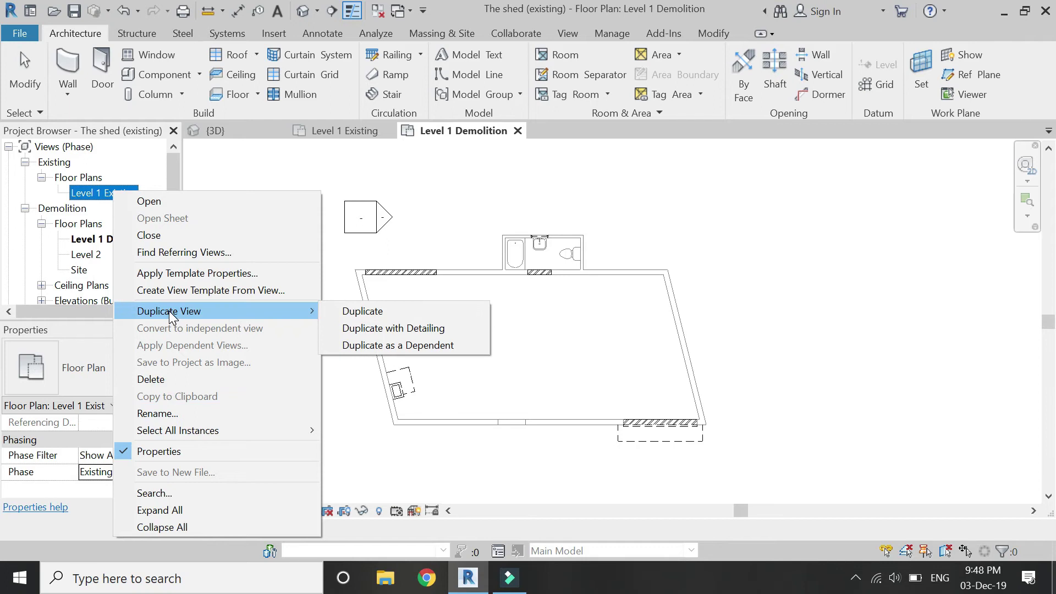
click(343, 312)
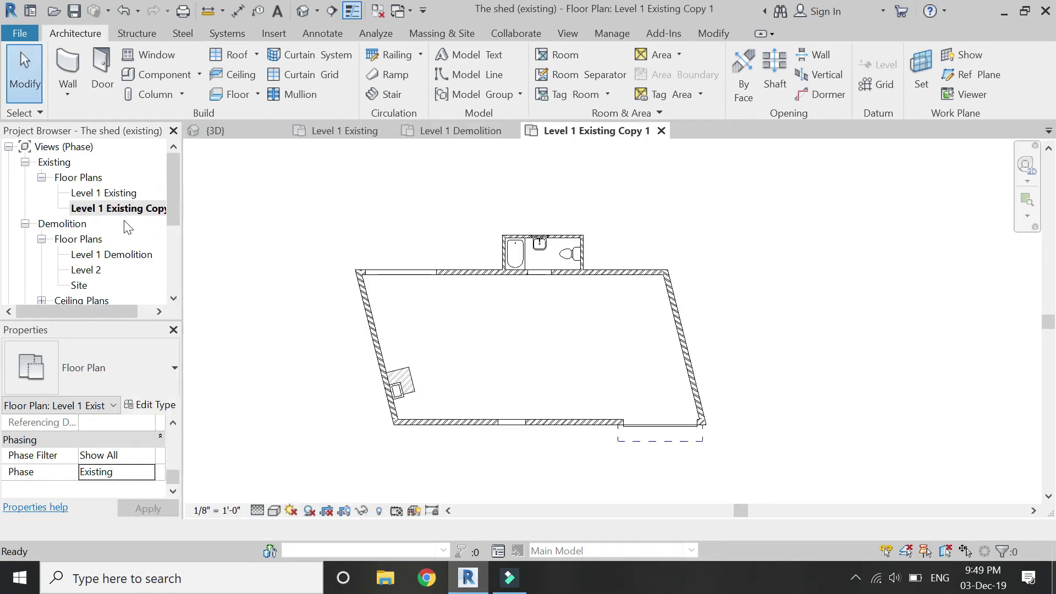
Rename the copy to 'Level 1 New'.
right_click(126, 209)
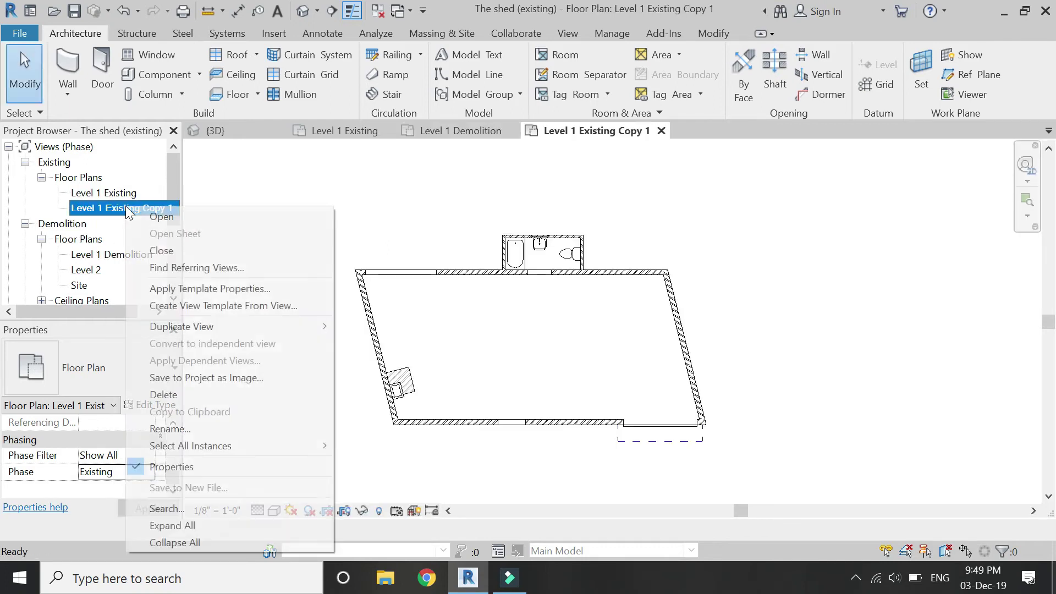
click(166, 428)
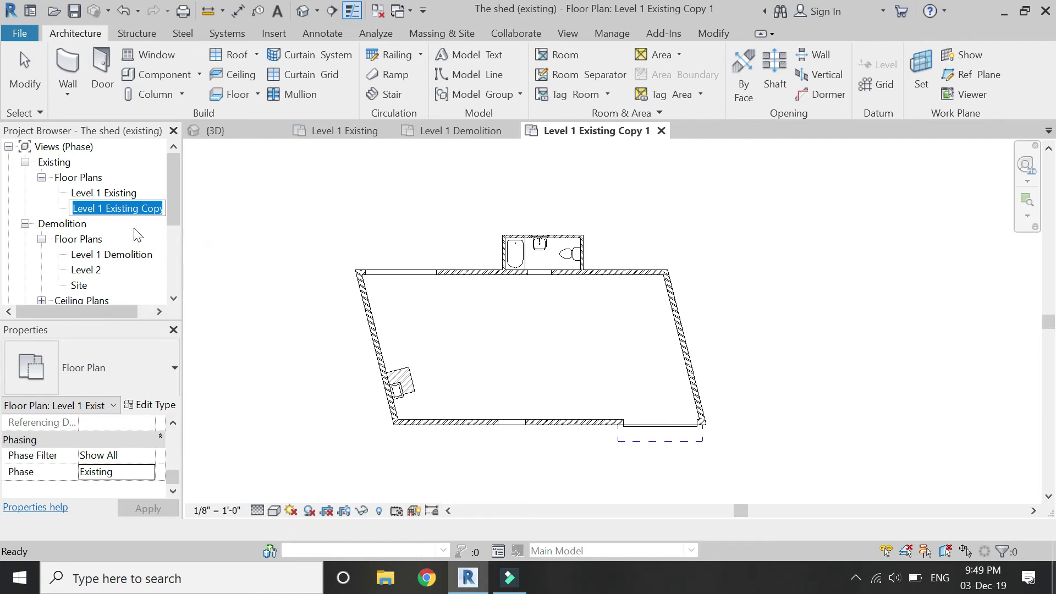
click(135, 209)
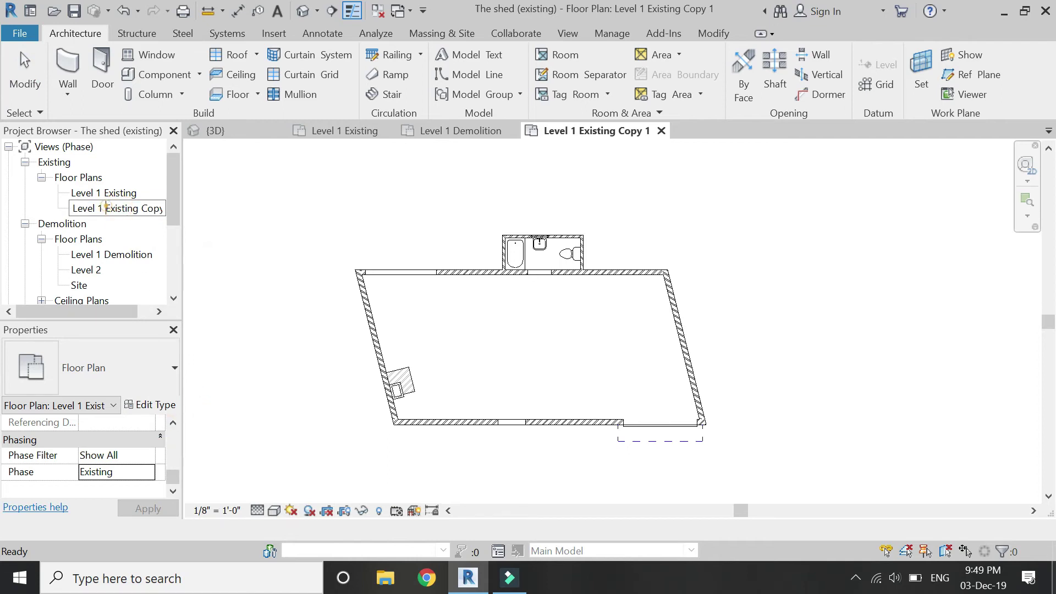
drag(106, 208, 198, 215)
text(N)
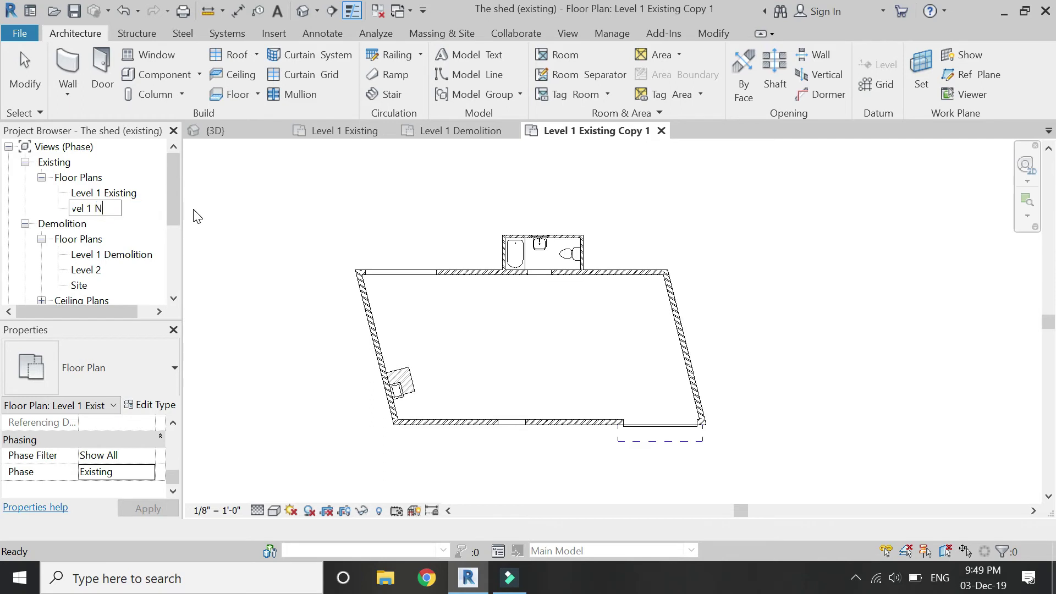
text(ew)
key(Return)
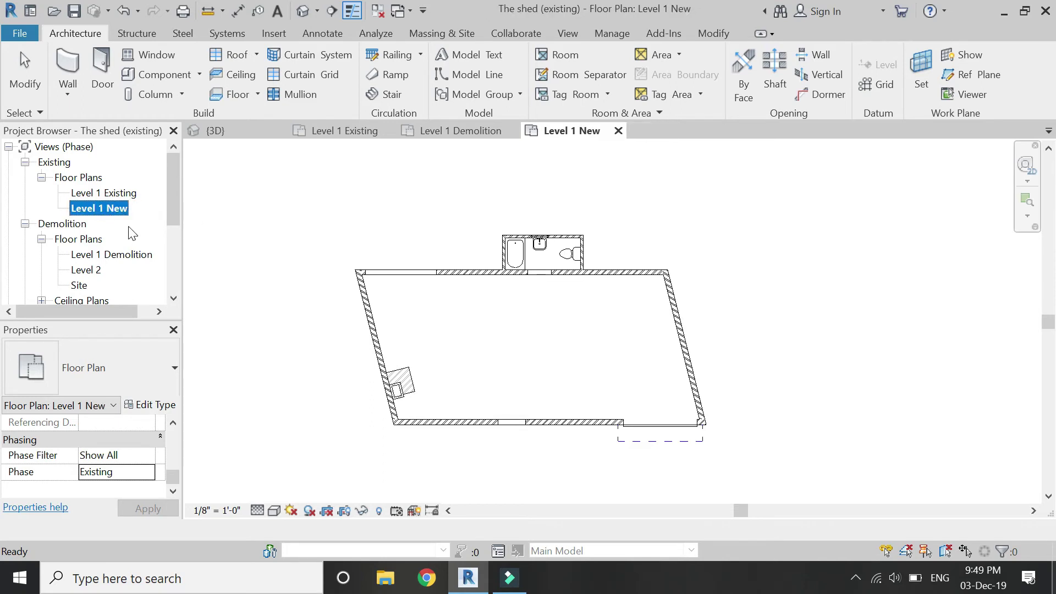
Set the Level 1 New view's phase to New Construction.
click(149, 475)
click(121, 515)
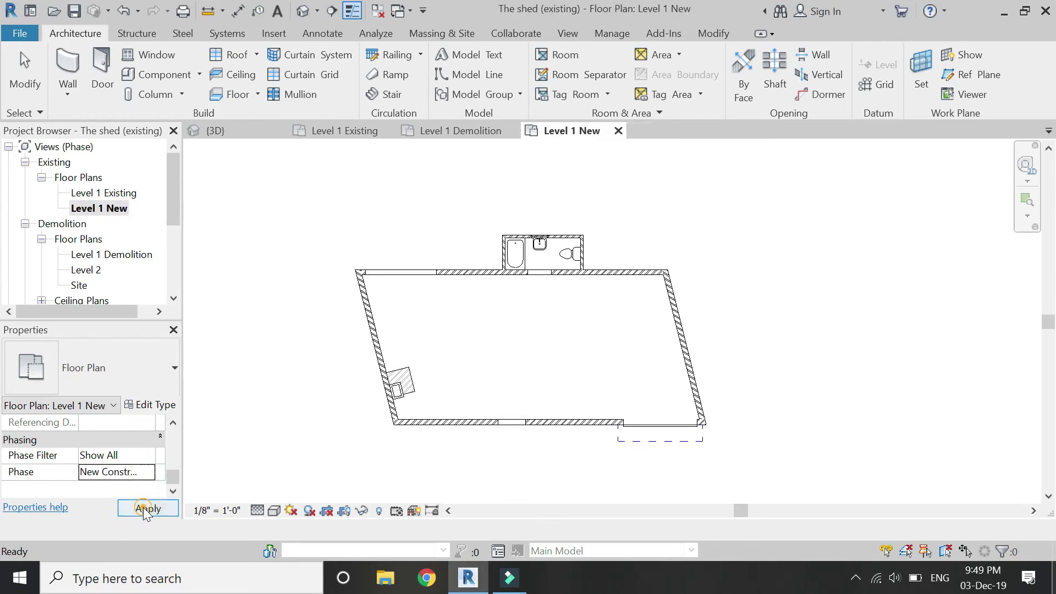
click(144, 508)
scroll(105, 264, down, 1)
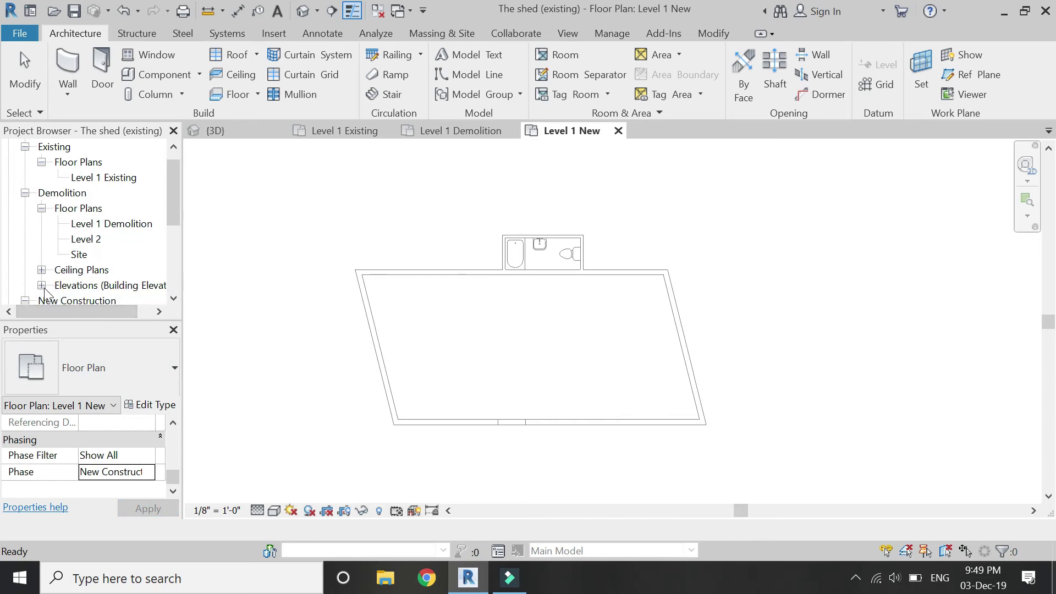
scroll(55, 286, down, 3)
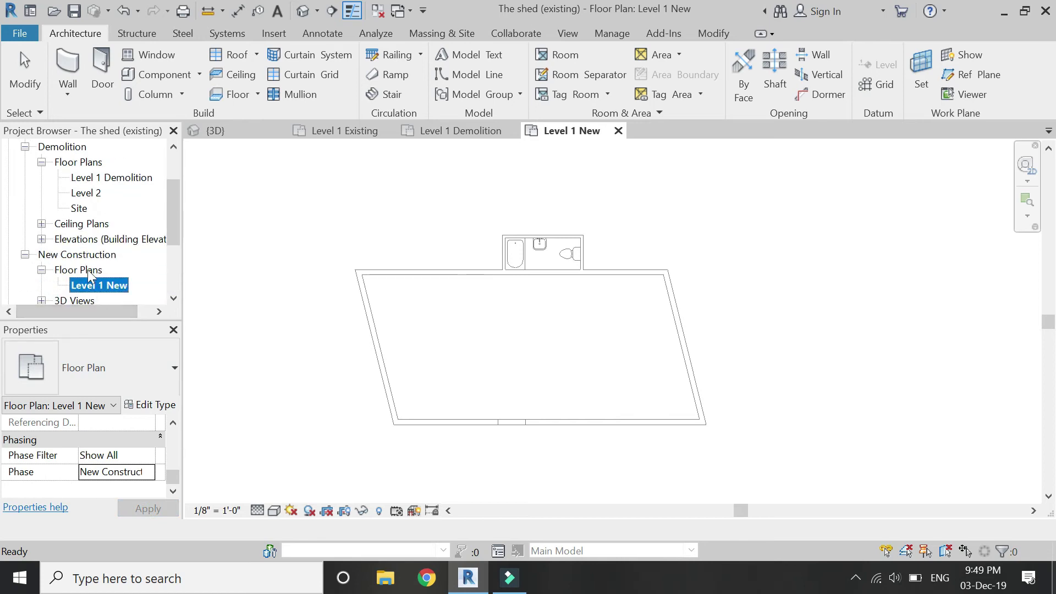
scroll(88, 270, up, 4)
Duplicate the Demolition Level 2 plan, then duplicate that copy again.
click(93, 256)
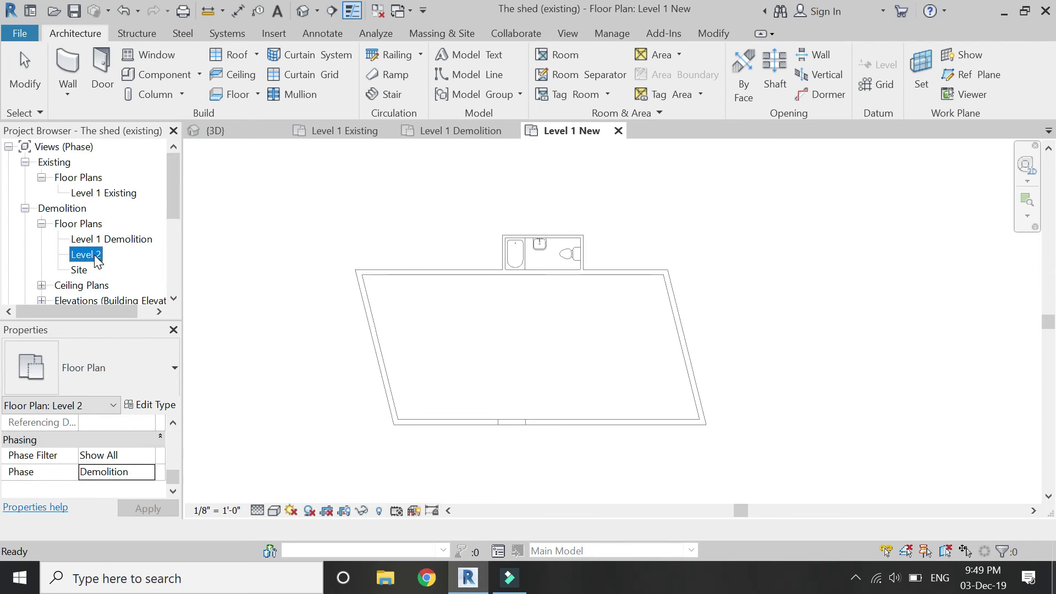
right_click(96, 258)
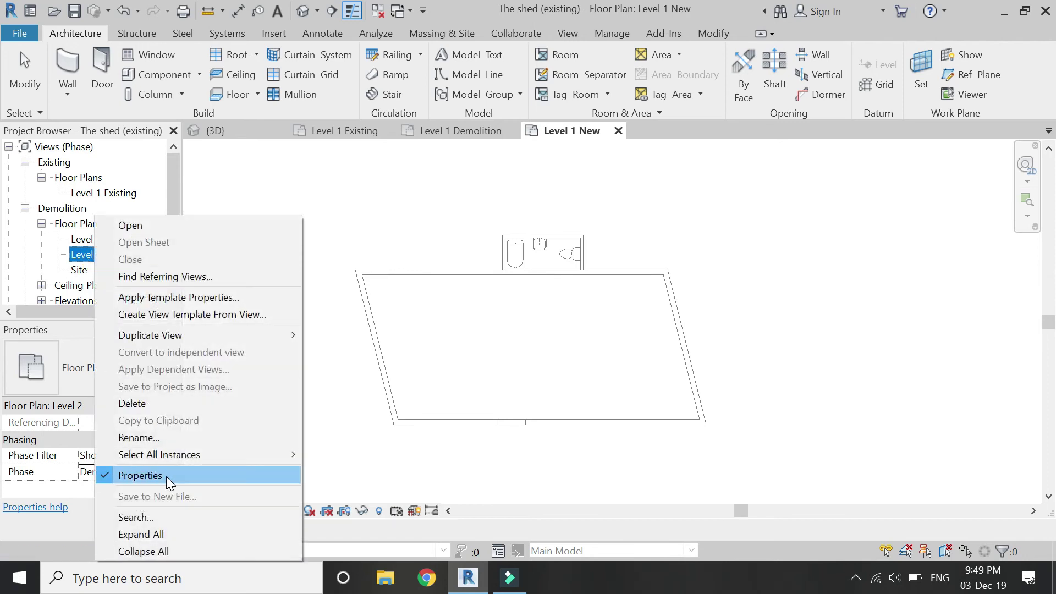
mouse_move(248, 335)
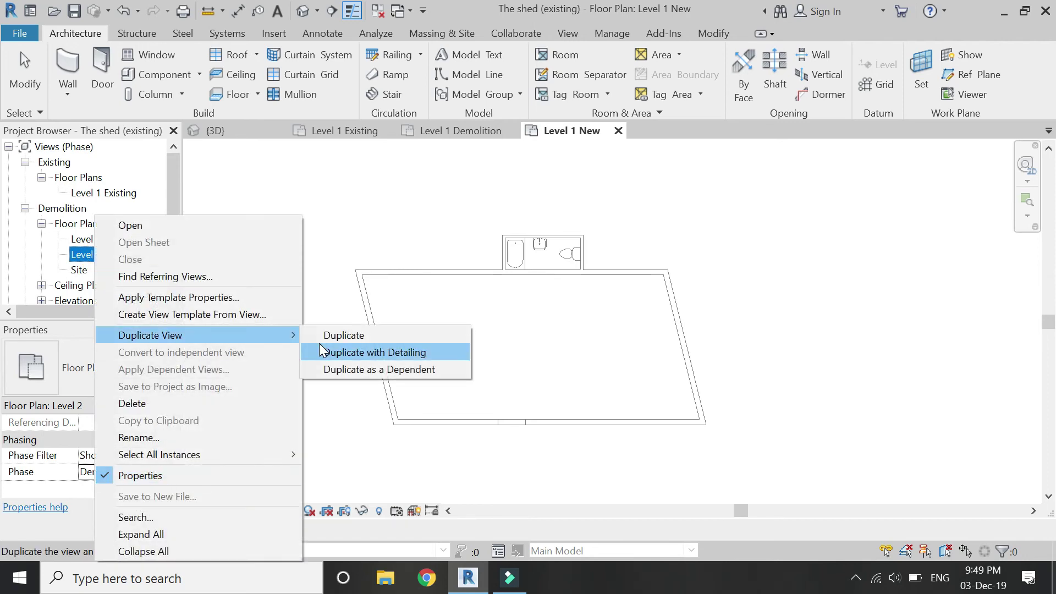
click(322, 335)
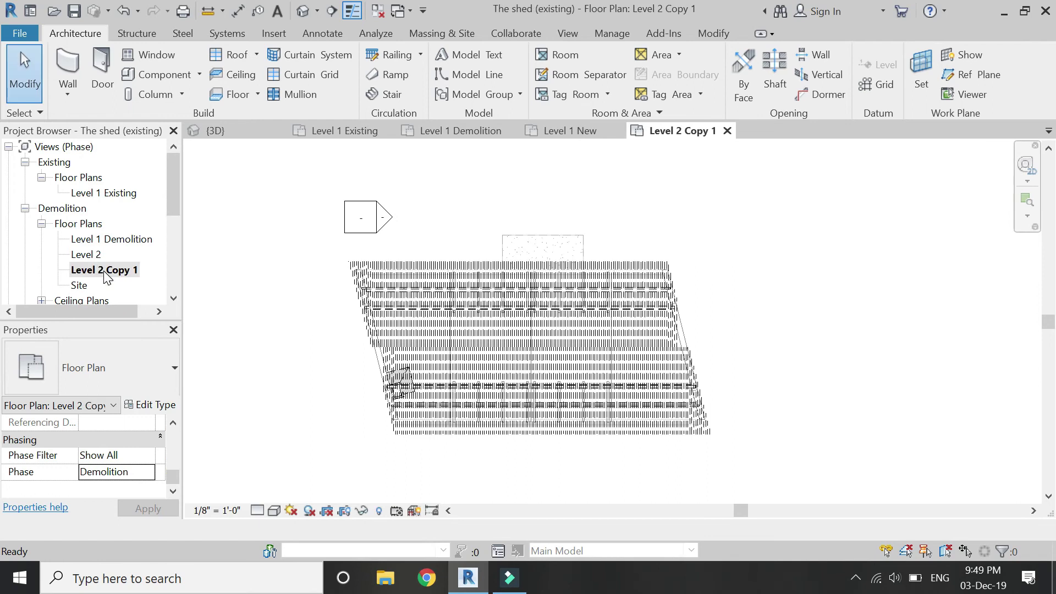
right_click(104, 271)
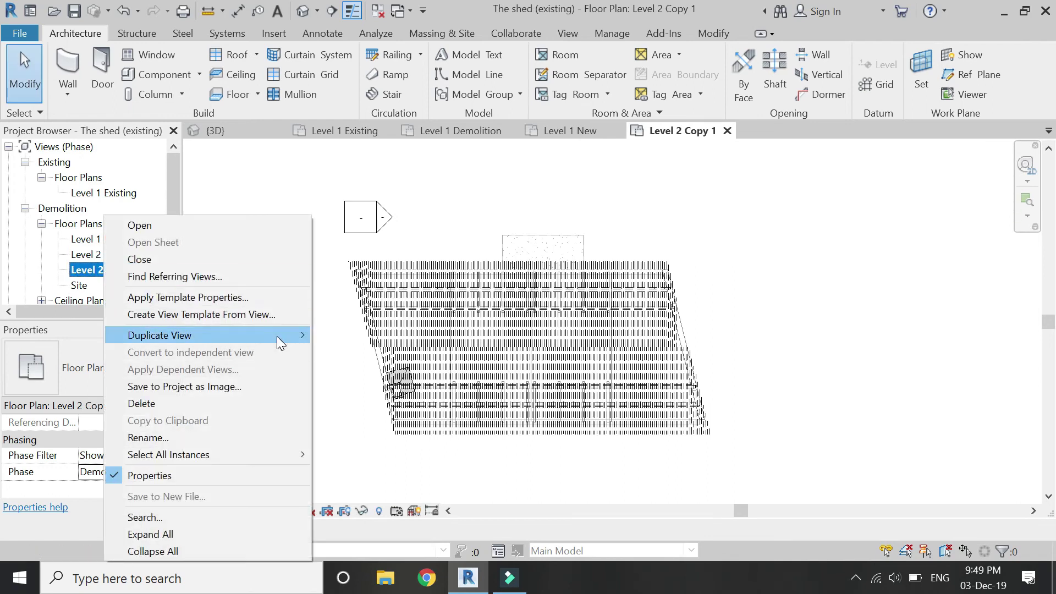
mouse_move(276, 336)
click(359, 333)
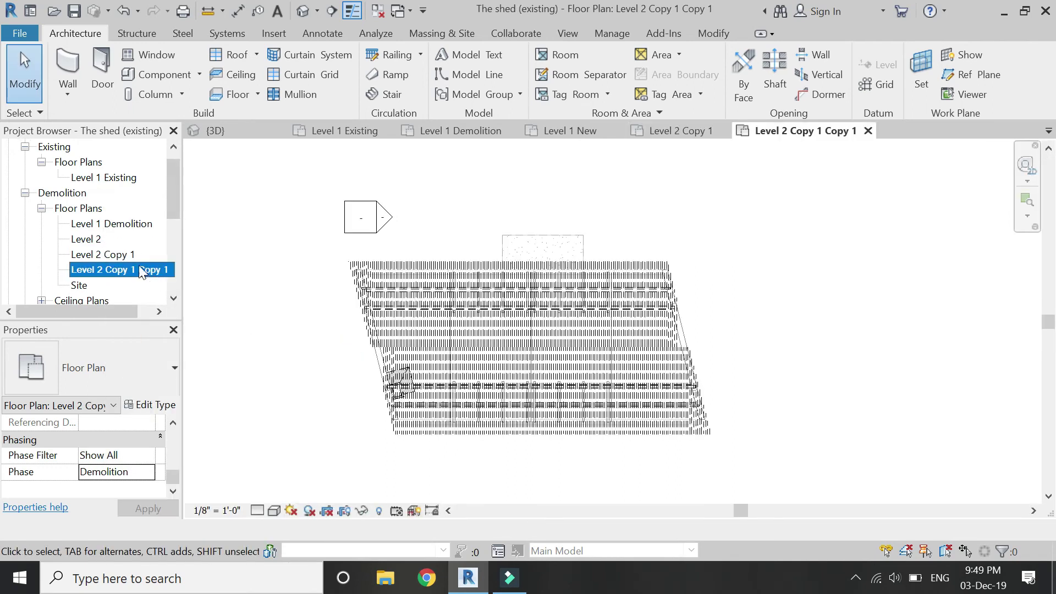
Set Level 2 Copy 1 to the Existing phase and the second copy to New Construction.
click(145, 471)
click(145, 471)
click(104, 485)
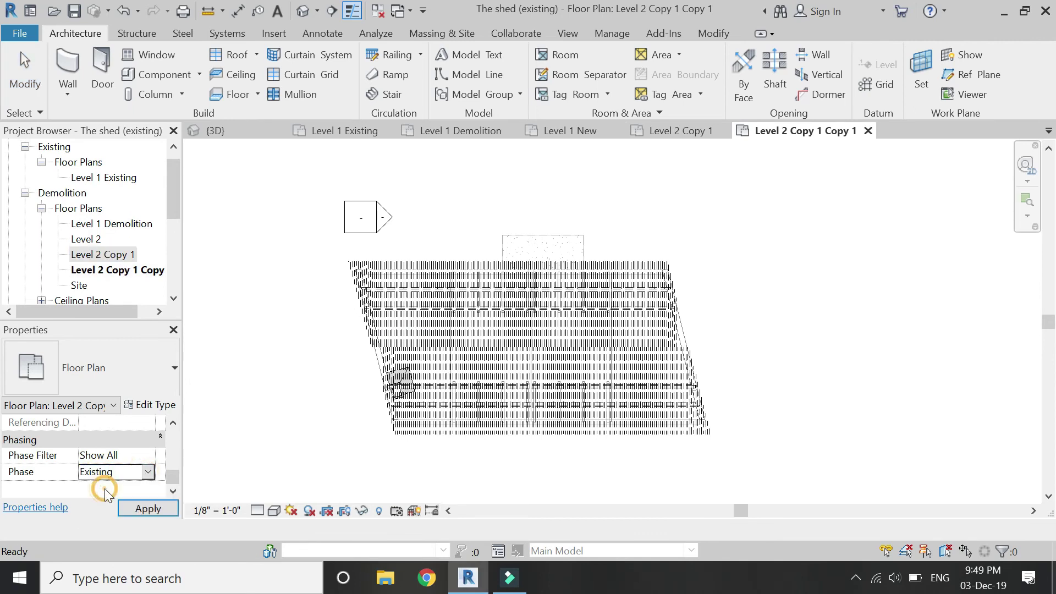
click(149, 508)
click(137, 271)
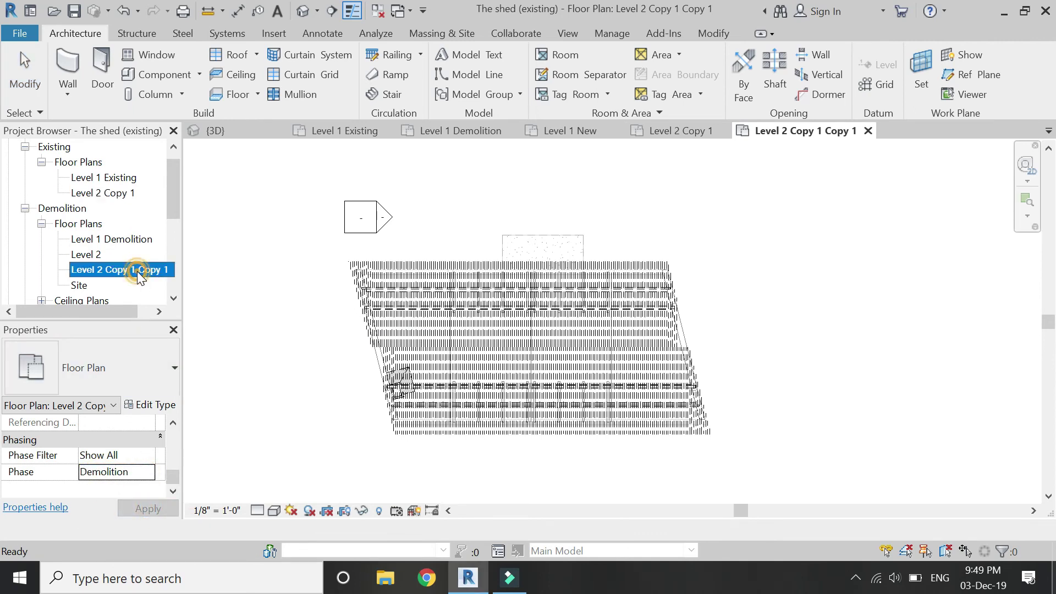
click(149, 474)
click(118, 515)
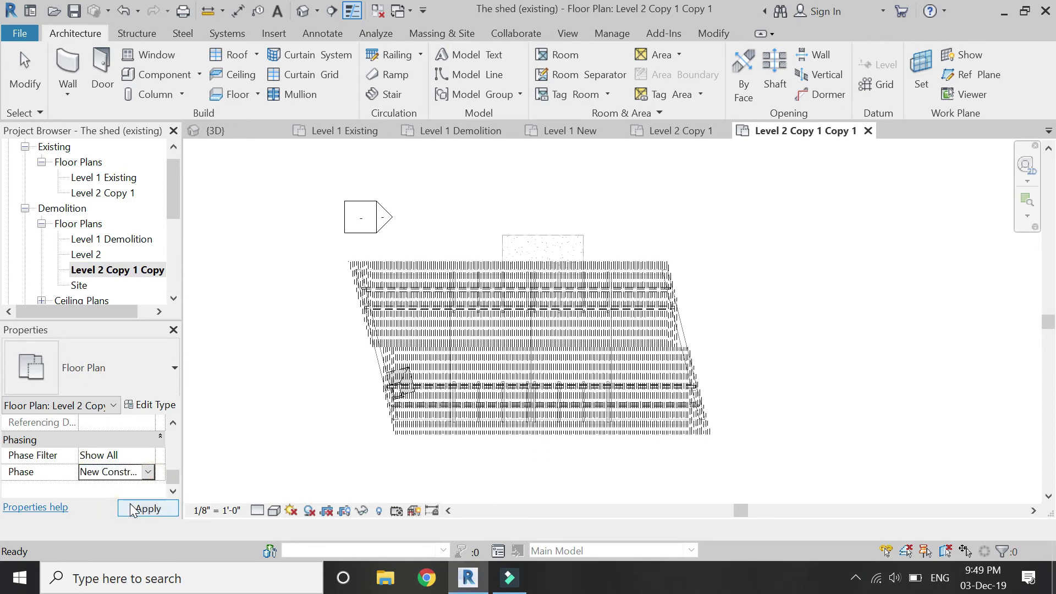
click(148, 508)
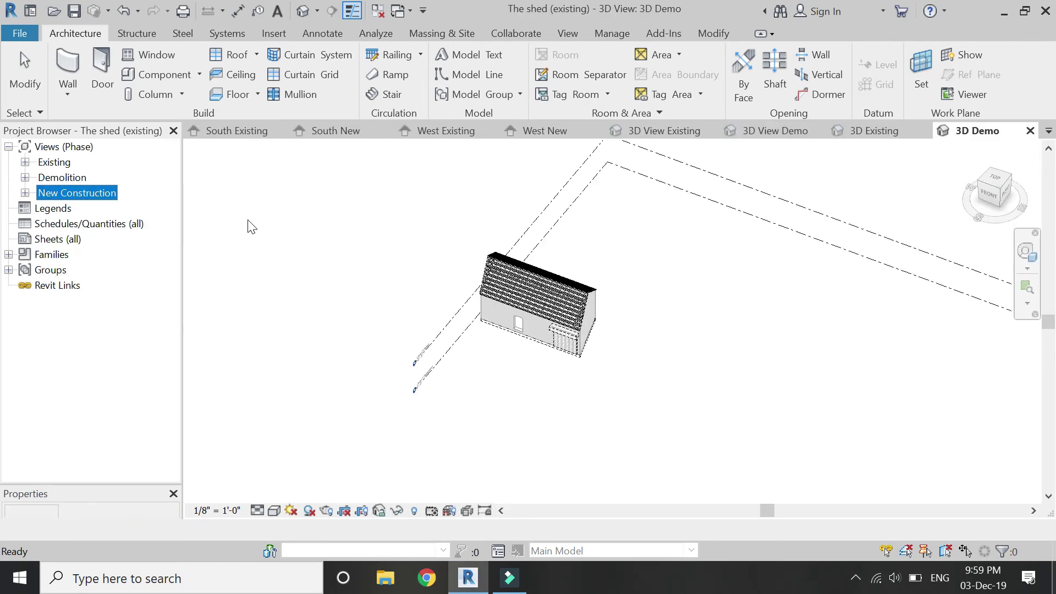
Check the phases of South Existing, South New, Level 1 Existing, Level 2 New and Level 1 Demo.
click(244, 135)
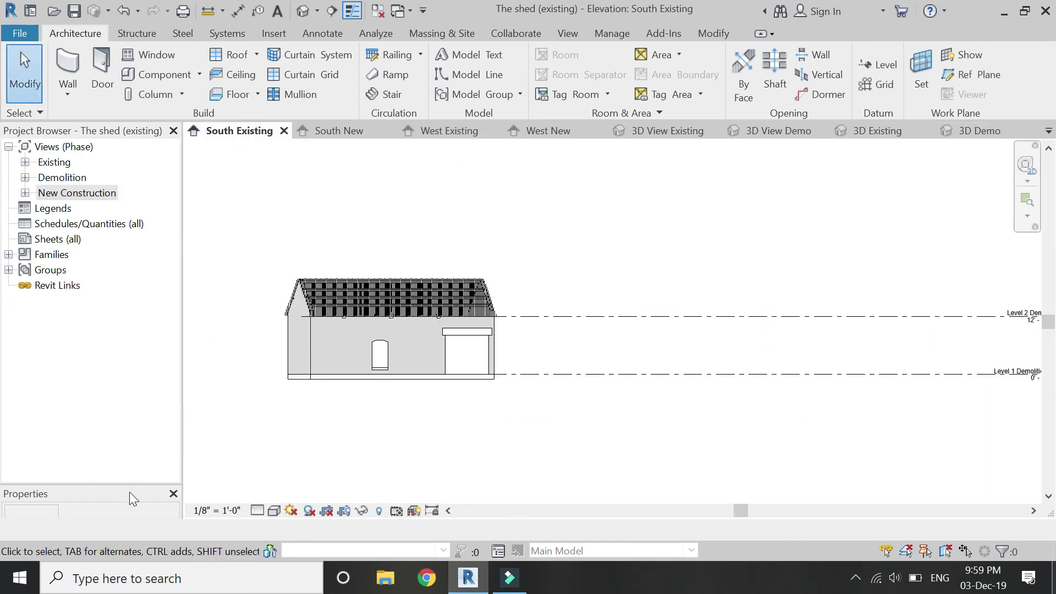
drag(130, 485, 117, 337)
scroll(113, 470, down, 5)
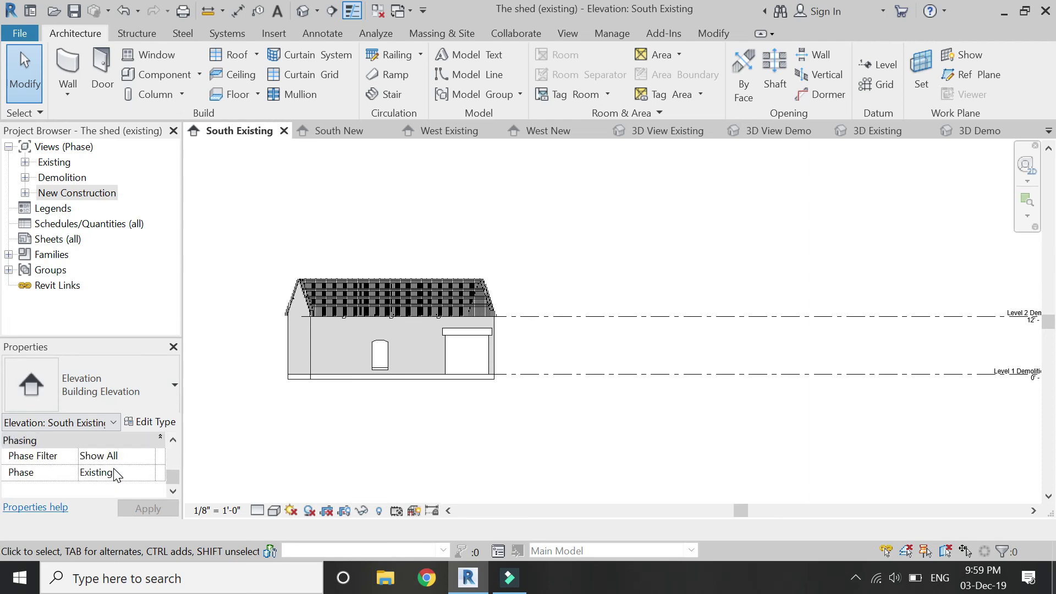
click(316, 131)
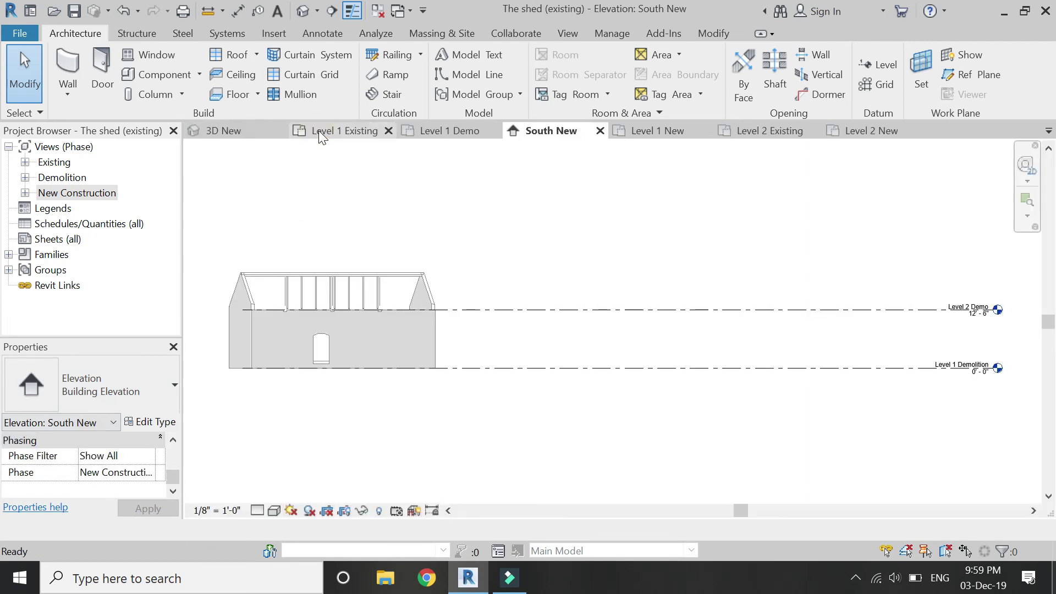
click(352, 130)
drag(172, 469, 173, 474)
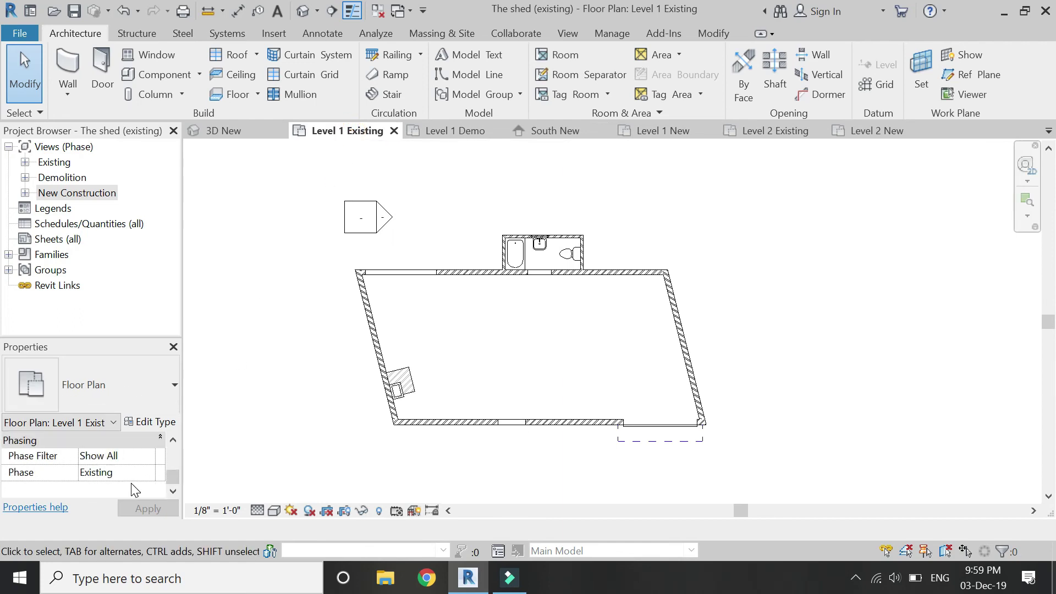
click(882, 131)
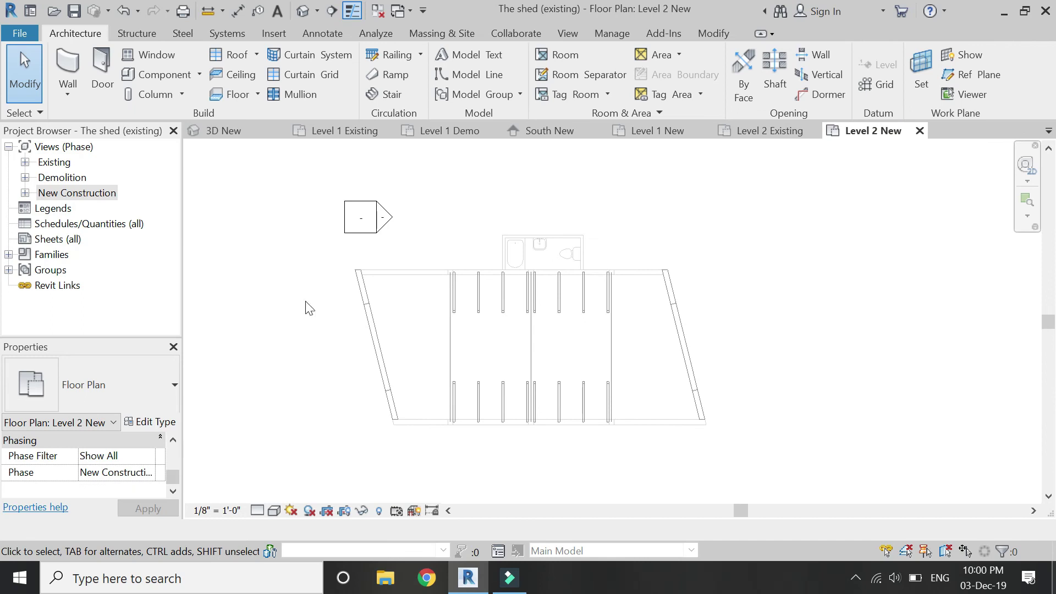
click(461, 132)
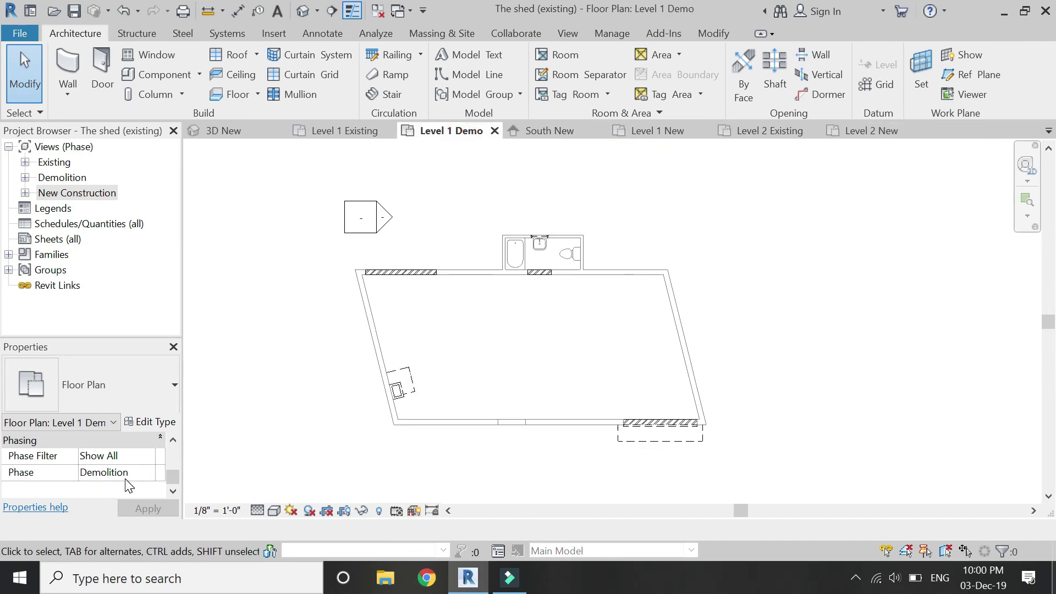
click(25, 162)
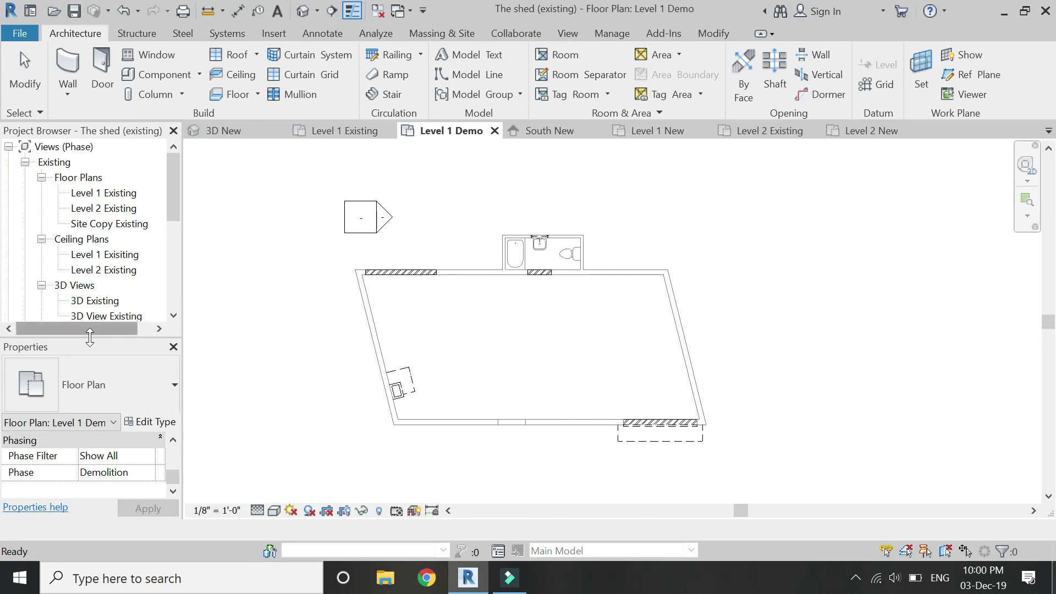
Enlarge the browser, review each phase folder's views, then collapse all three and select Demolition.
drag(88, 336, 101, 496)
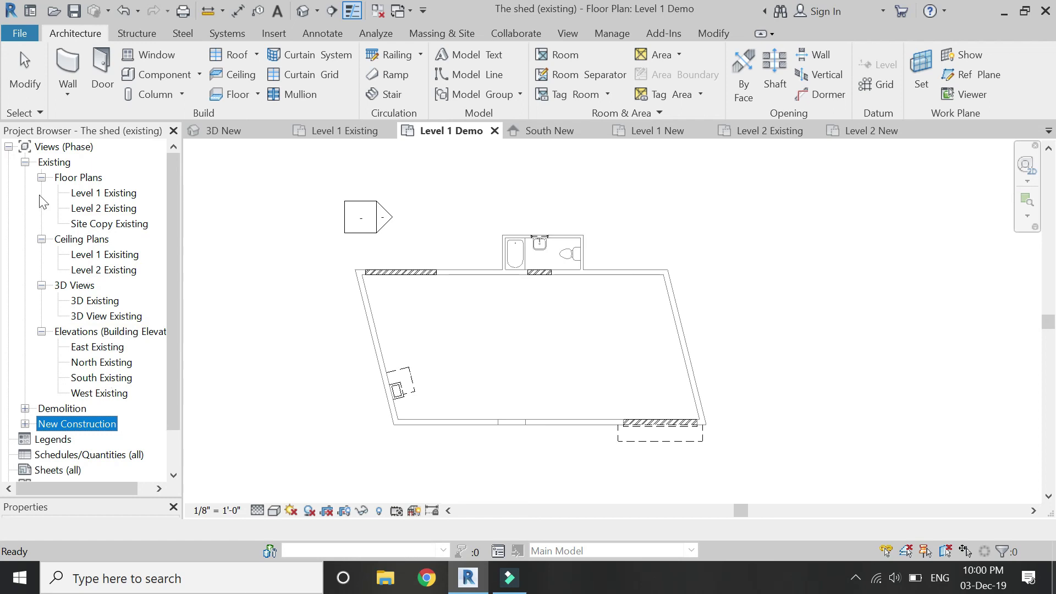
click(25, 161)
click(24, 177)
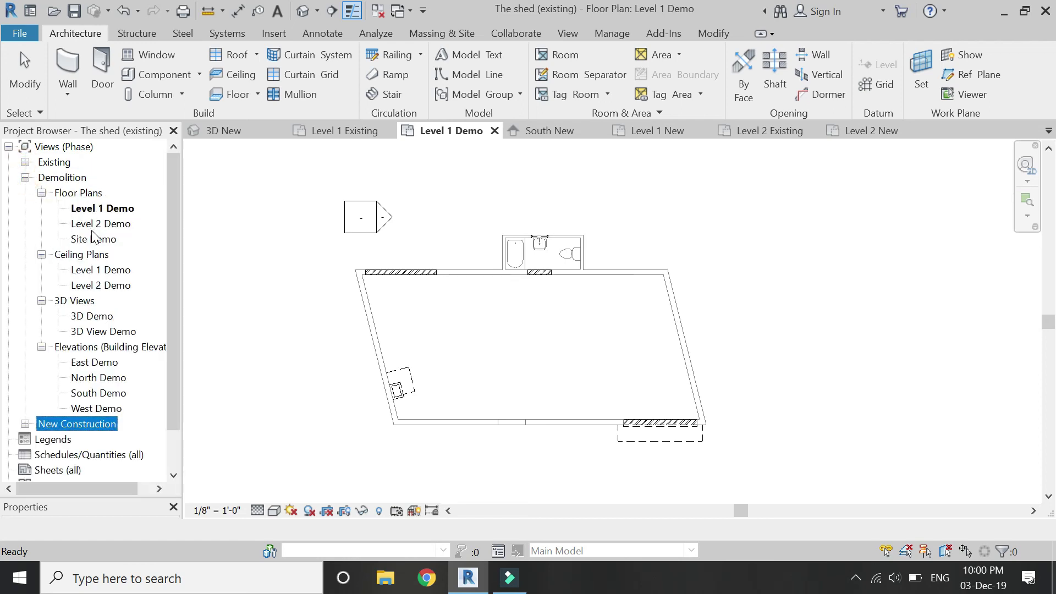
click(25, 177)
click(25, 192)
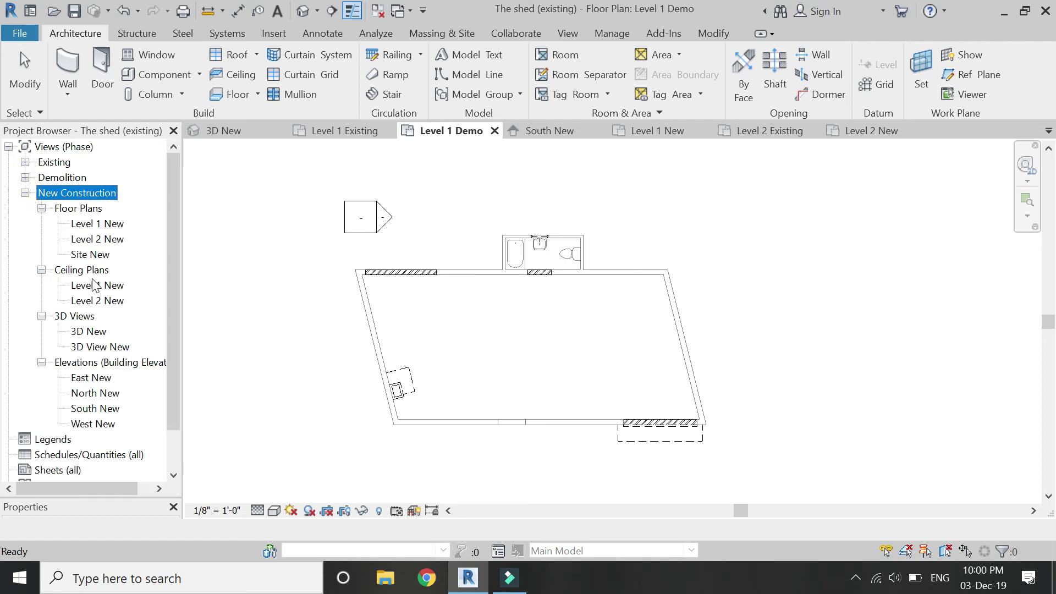
click(24, 193)
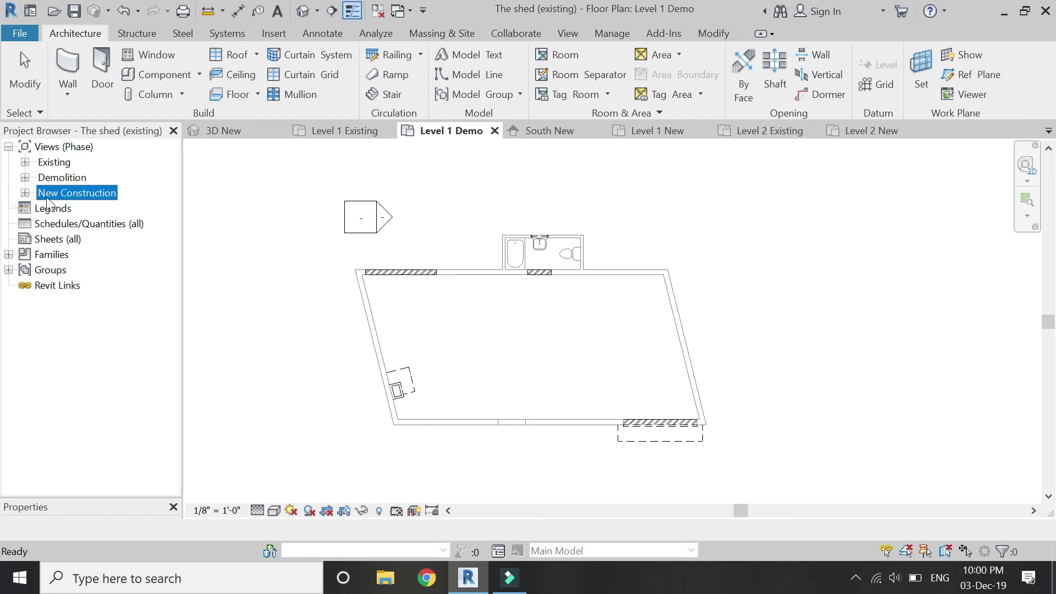
click(78, 179)
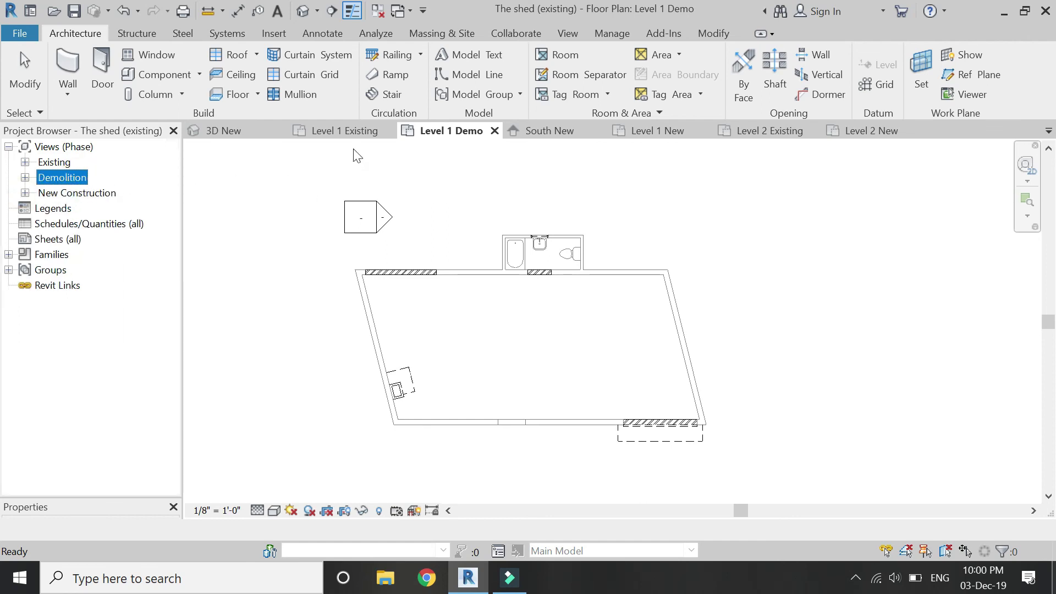
Show the Level 1 Existing floor plan with its hatched existing shed walls, then select the New Construction folder.
click(348, 127)
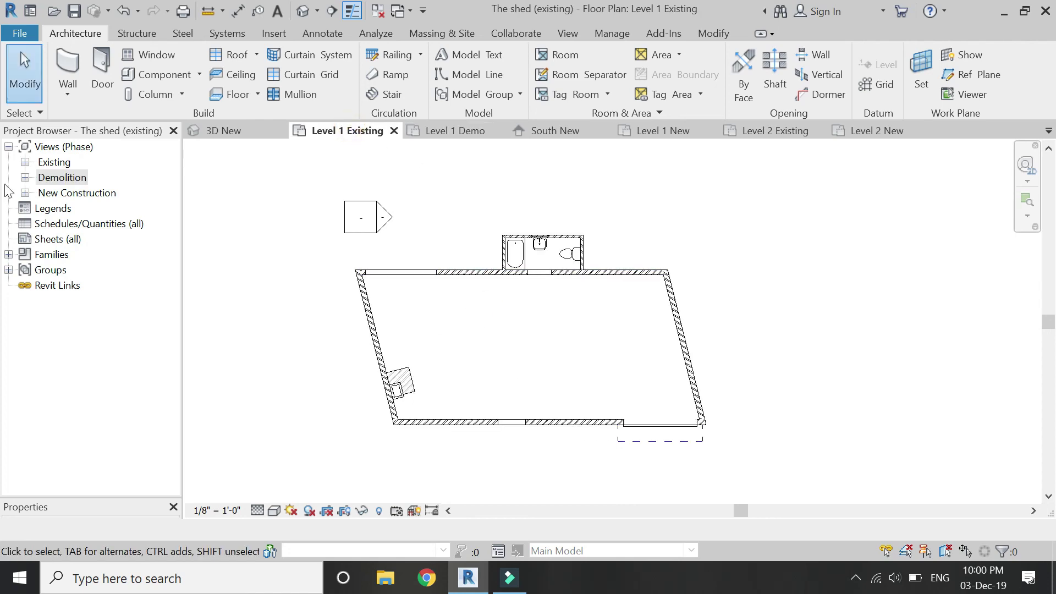
click(81, 194)
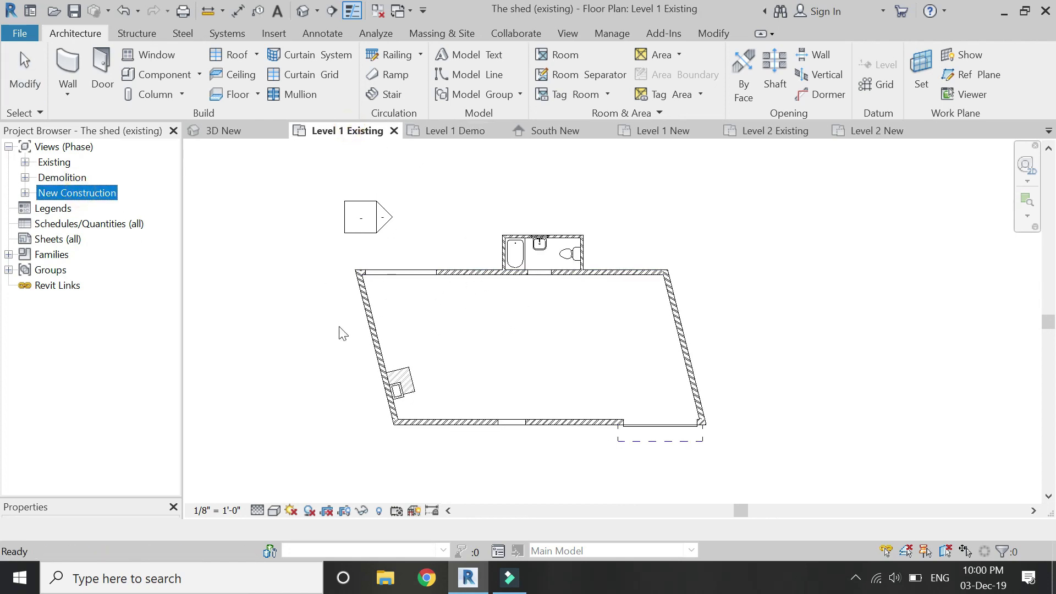